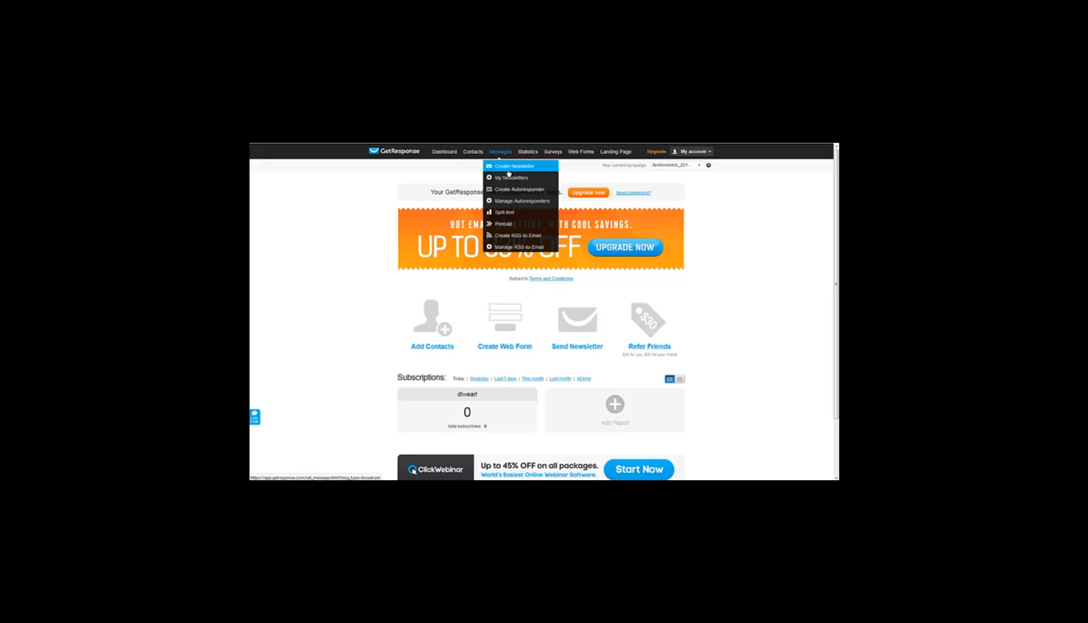
click(507, 169)
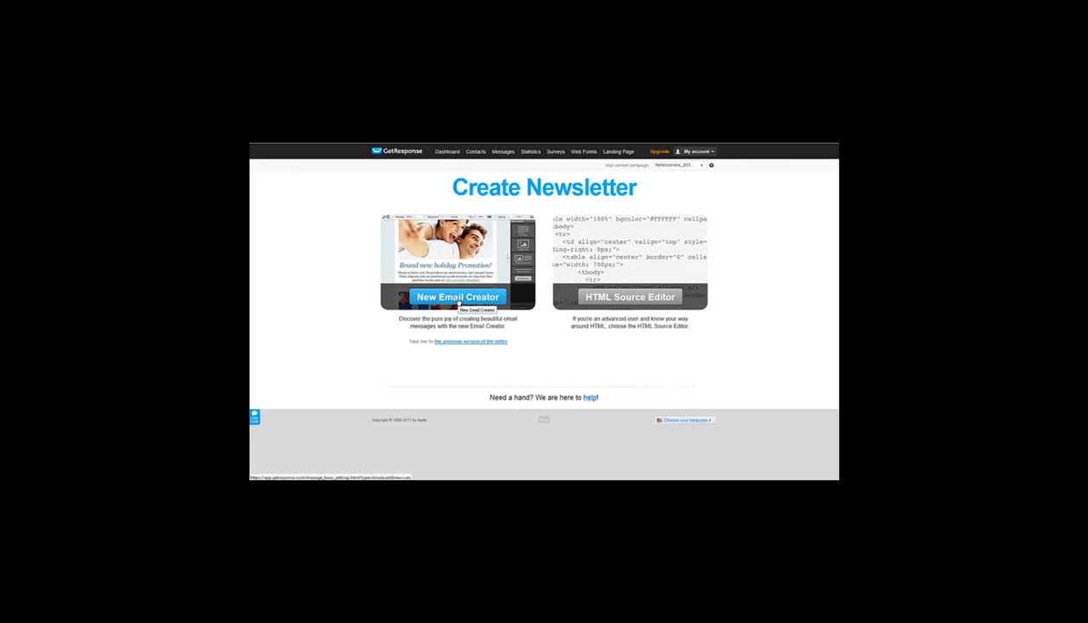
click(457, 302)
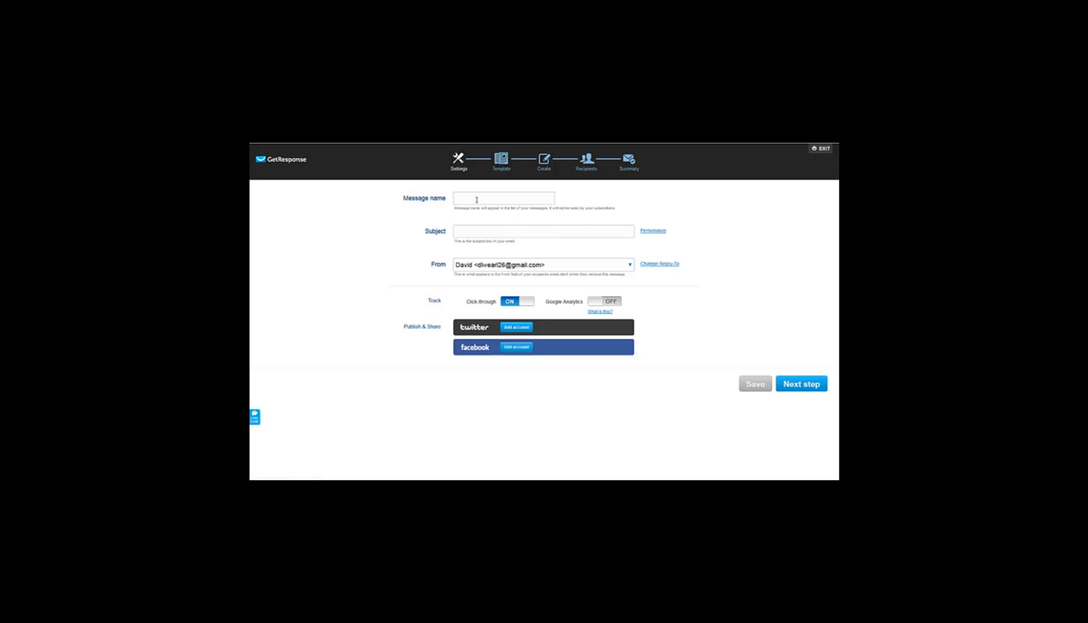
click(824, 149)
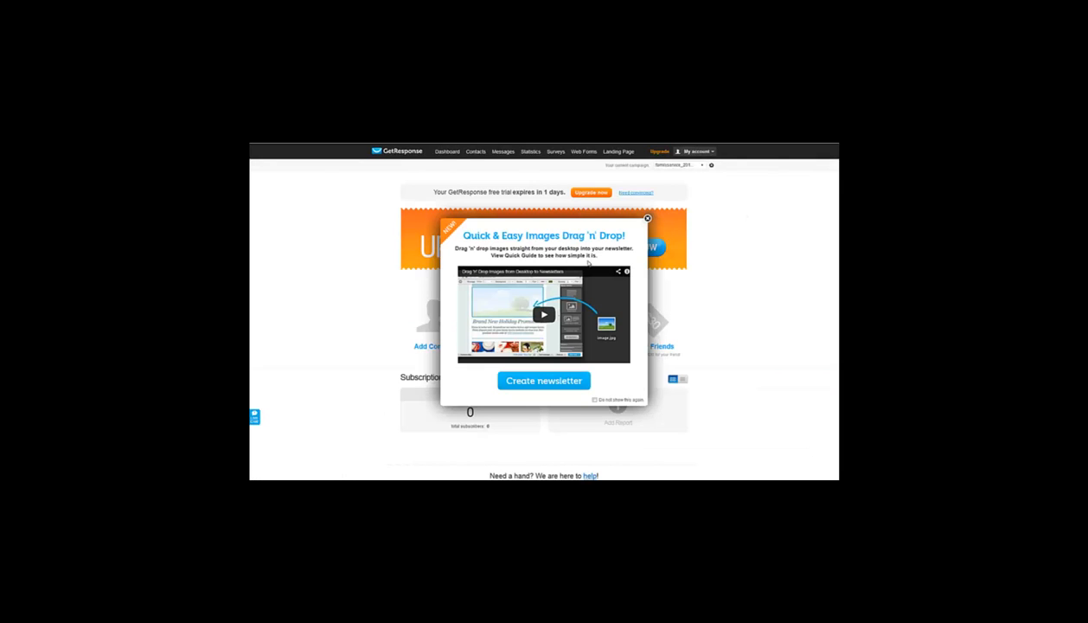
Create a newsletter with the New Email Creator and enter ";lierj" as the message name.
click(544, 385)
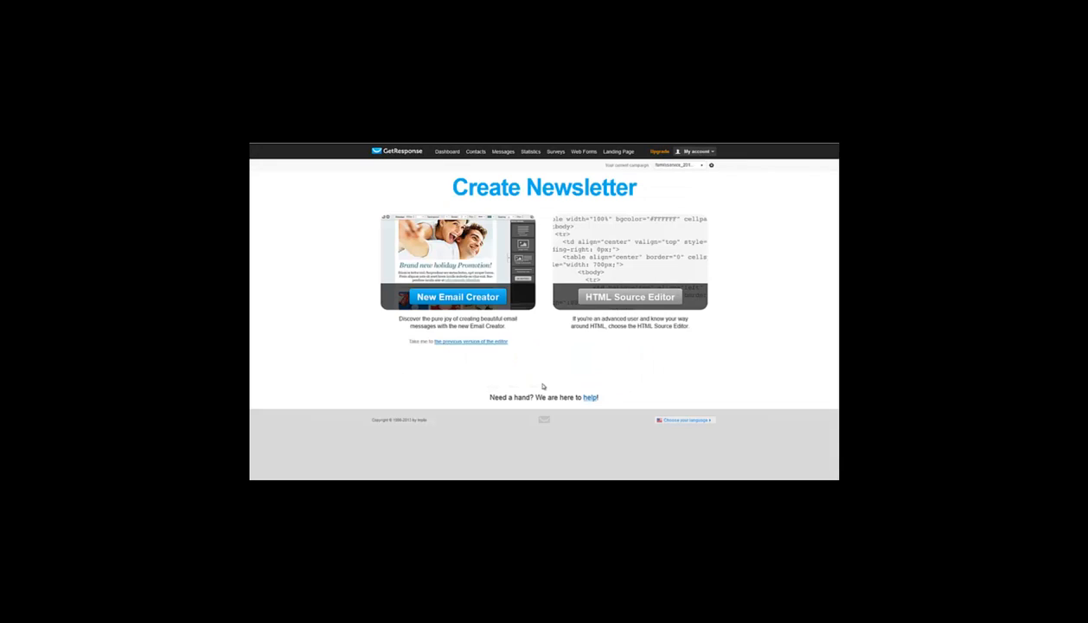
click(456, 298)
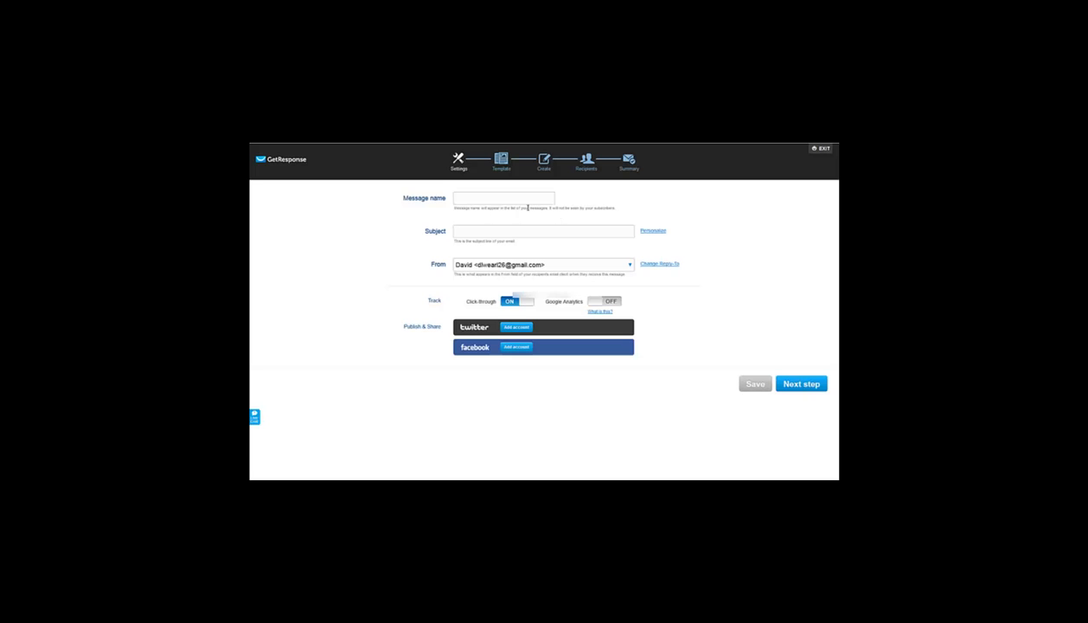
click(474, 197)
text(Jen)
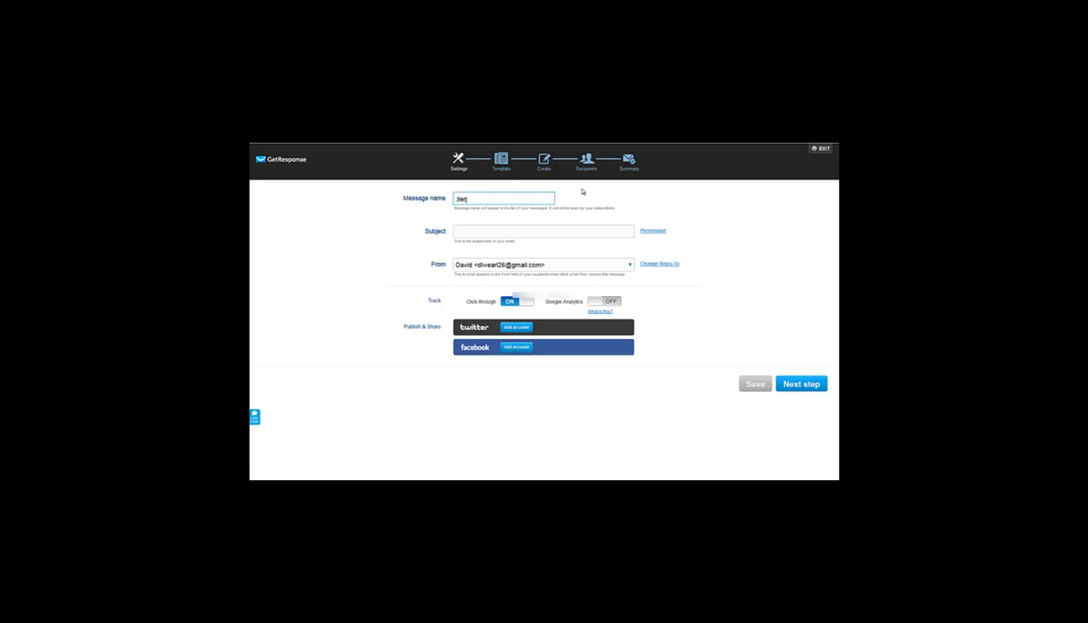
Try the [[name]] contact field as a personalized subject and clear it.
click(447, 232)
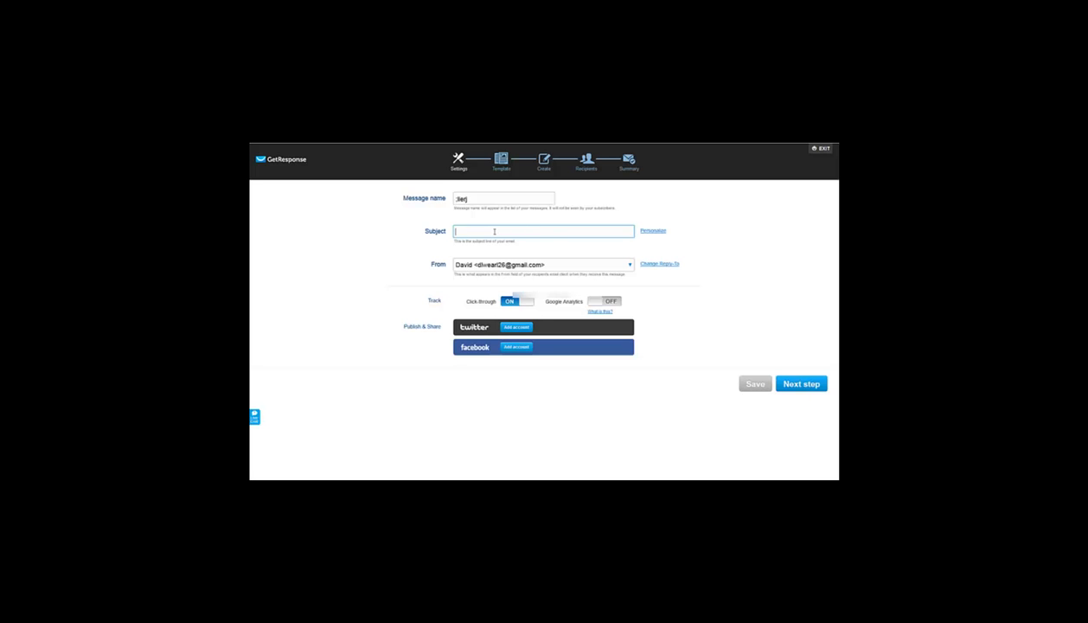
click(654, 232)
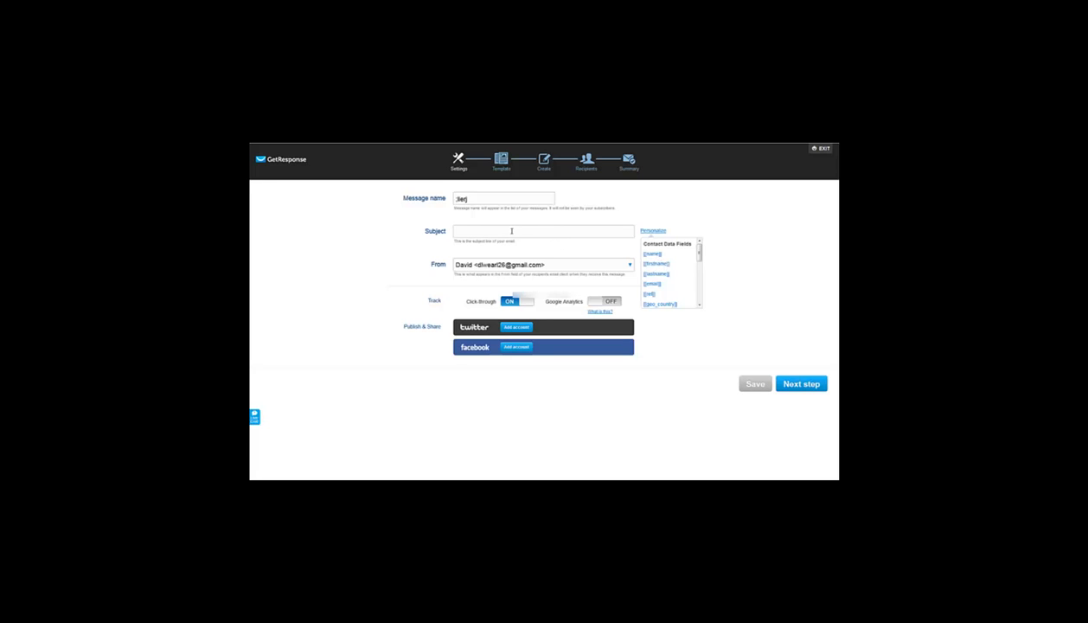
click(651, 255)
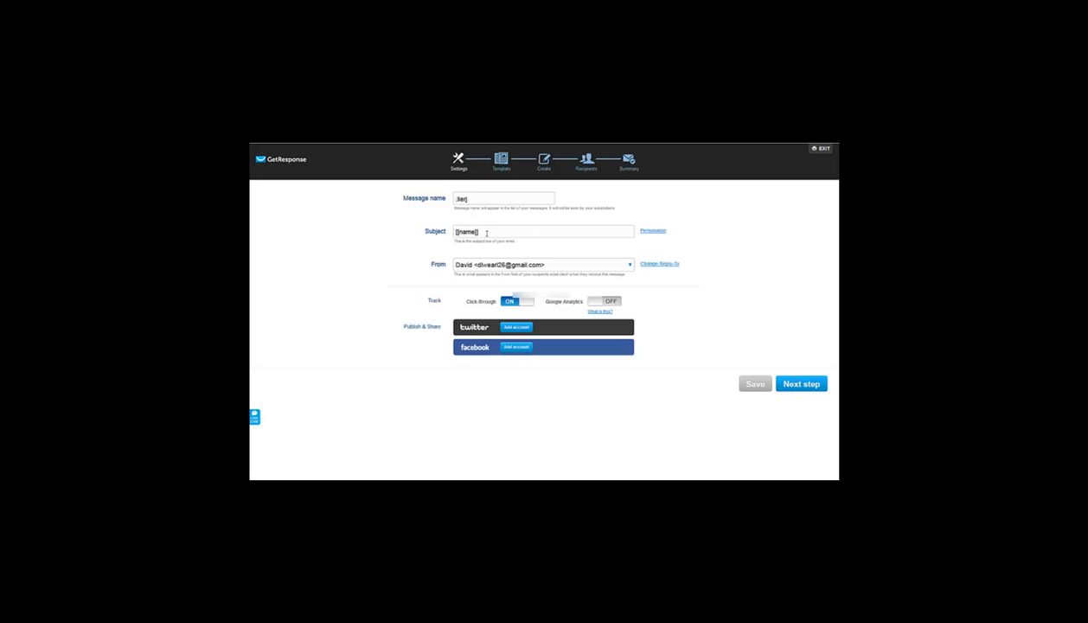
triple_click(487, 233)
key(BackSpace)
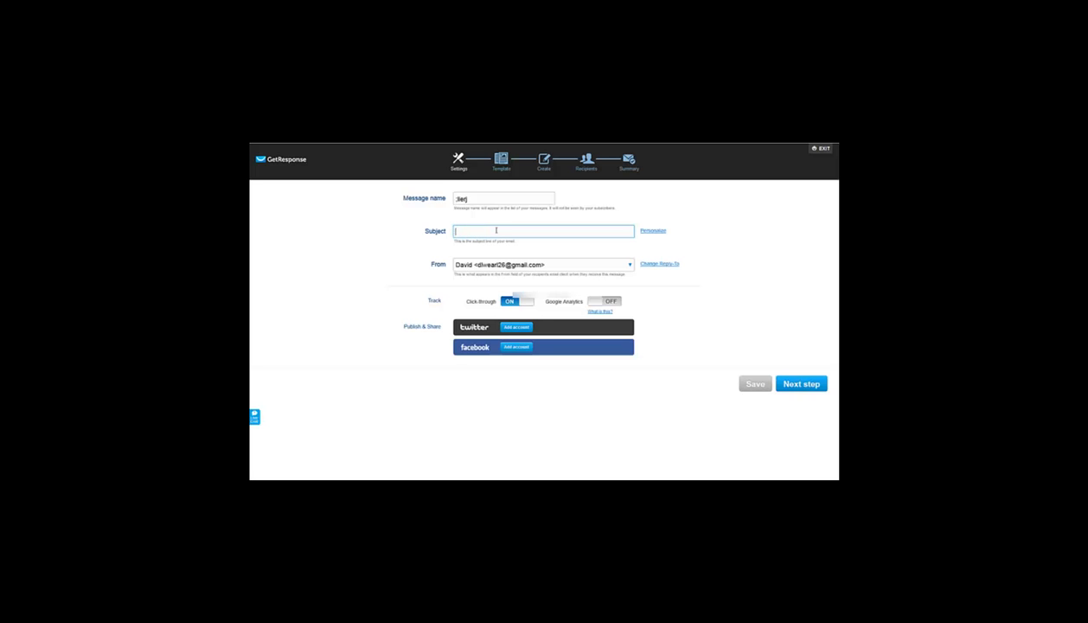
Complete the message settings with "poerlkn" as the subject, the Reply-To field shown and Google Analytics tracking on.
text(poerlkn)
click(668, 266)
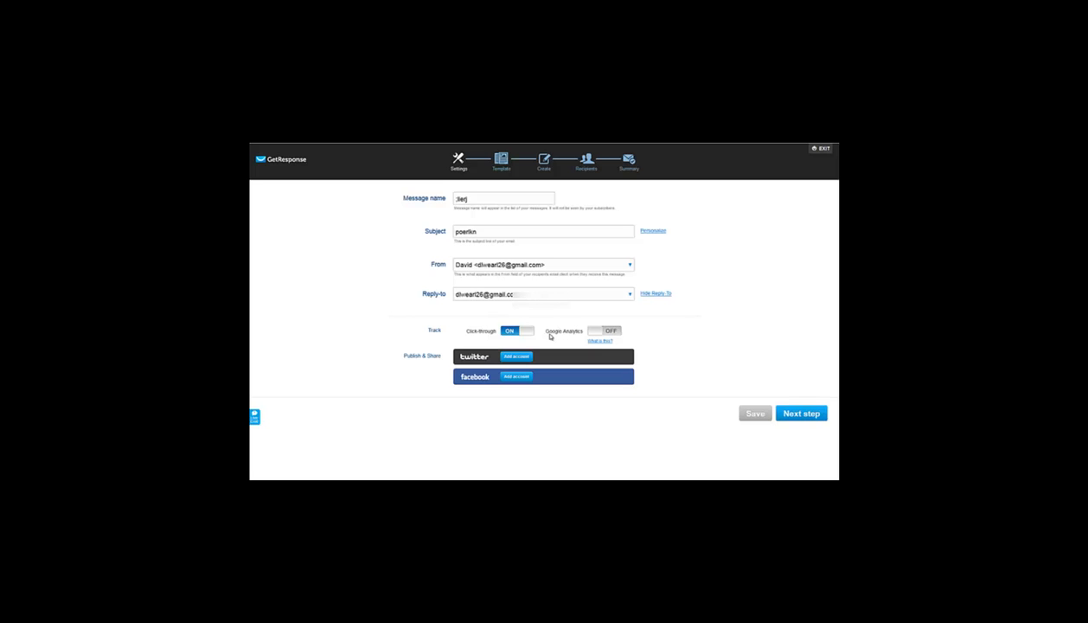
click(604, 330)
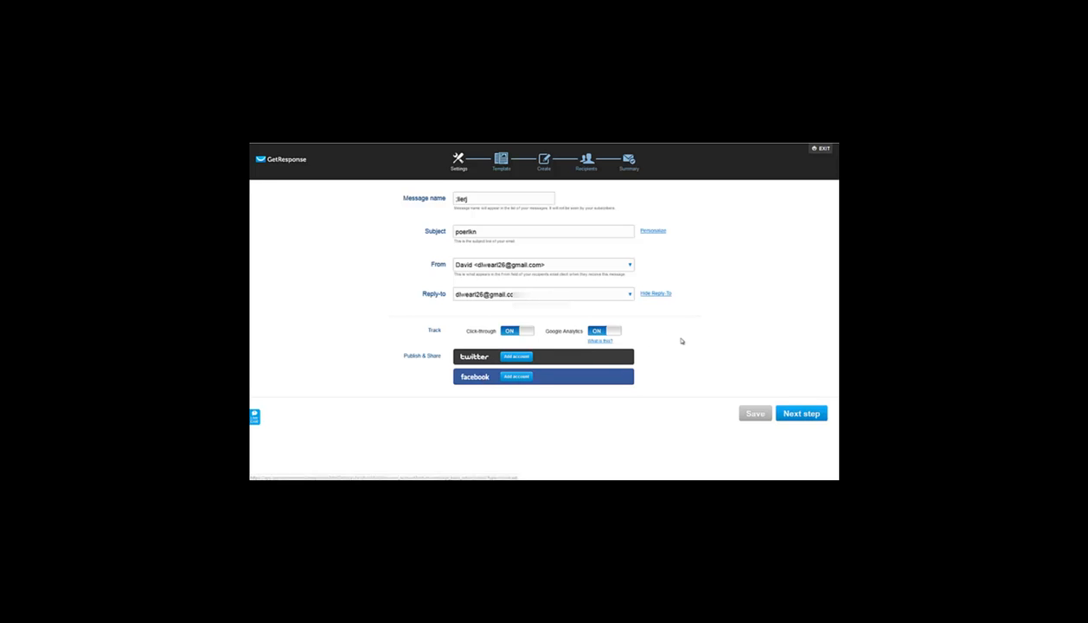
Continue to the template selection and use the Natural Sun Purple template from the Non-profits category.
click(789, 412)
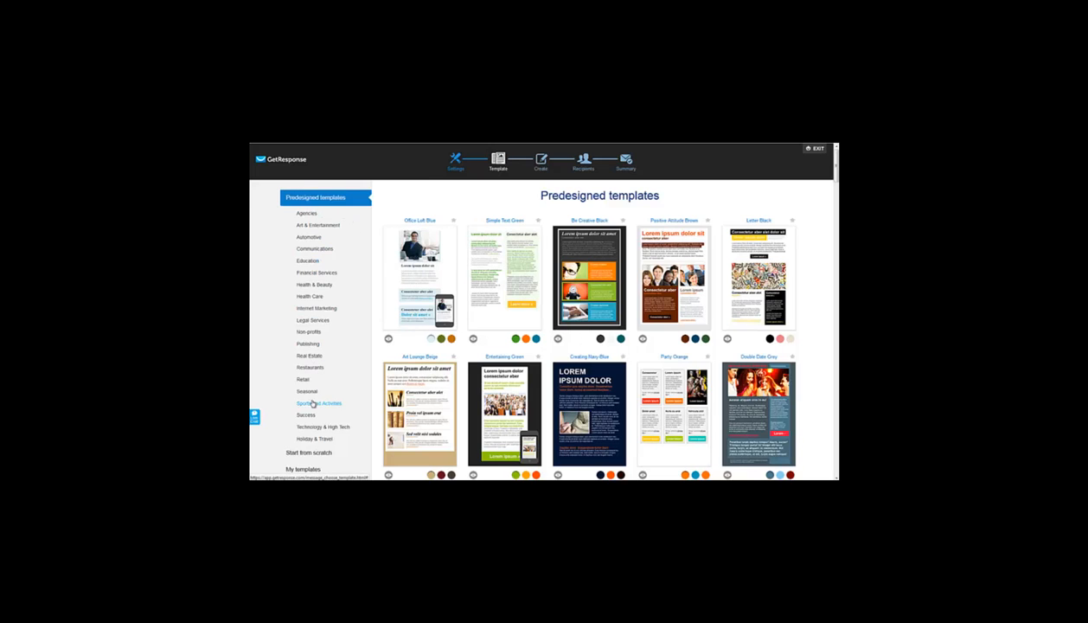
scroll(286, 380, down, 4)
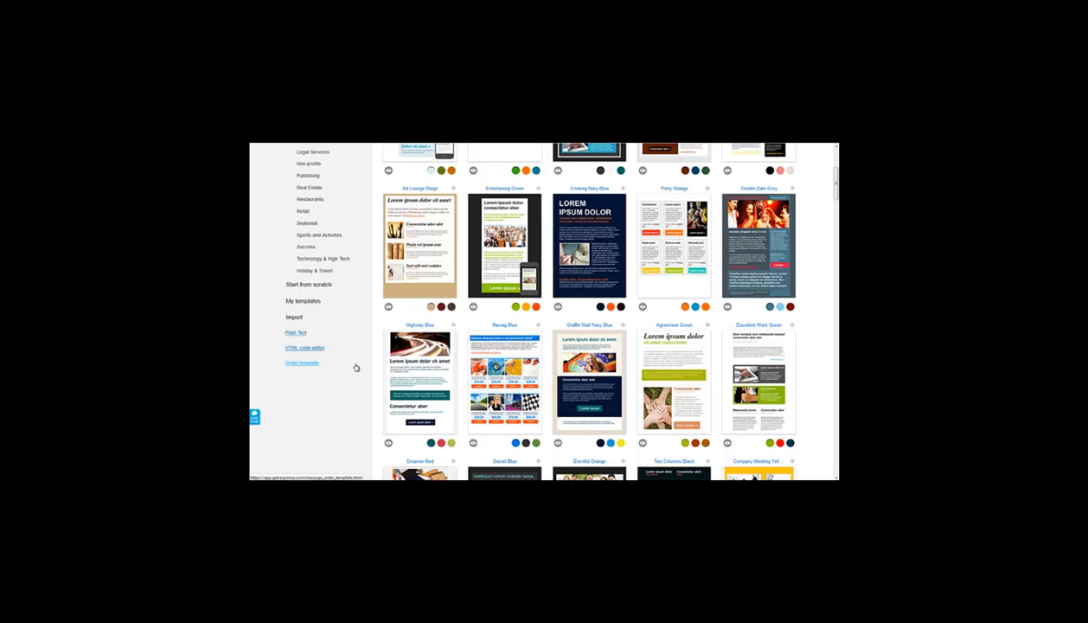
scroll(350, 368, up, 3)
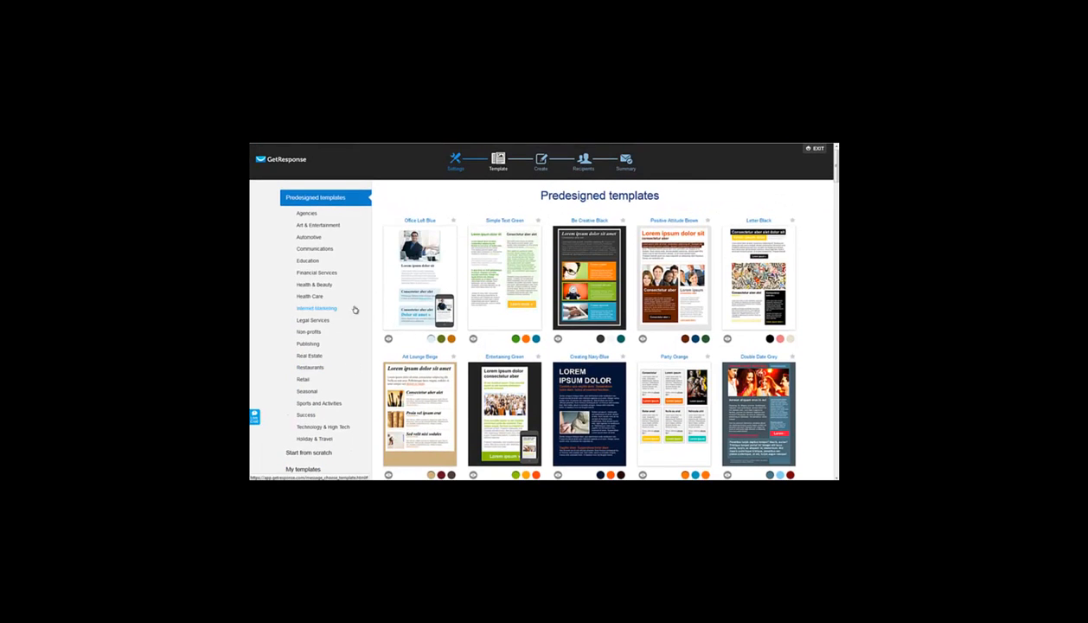
click(309, 332)
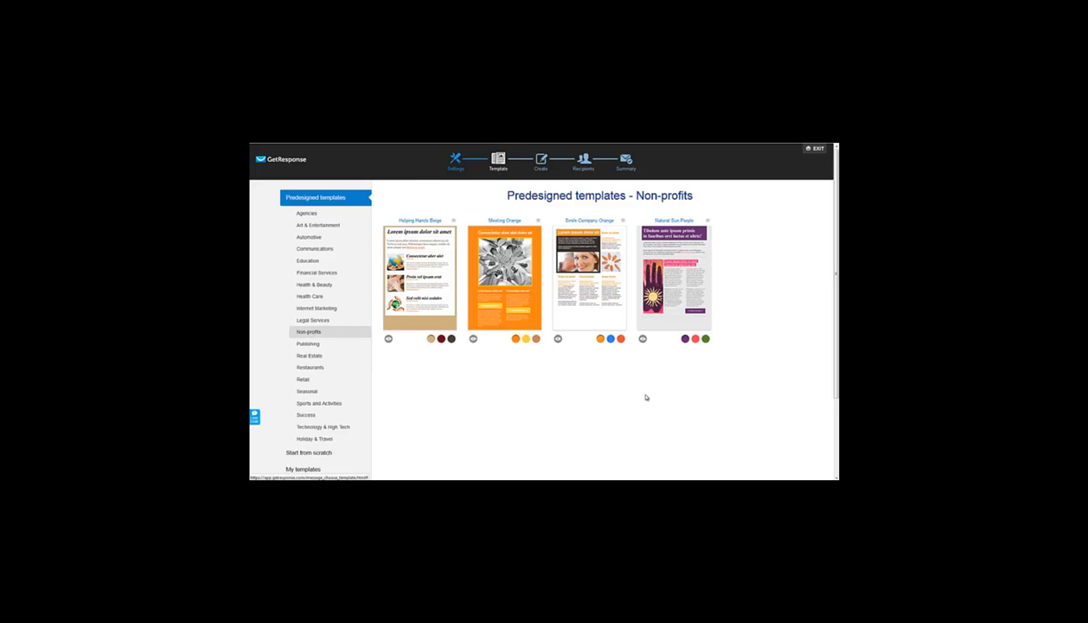
mouse_move(670, 281)
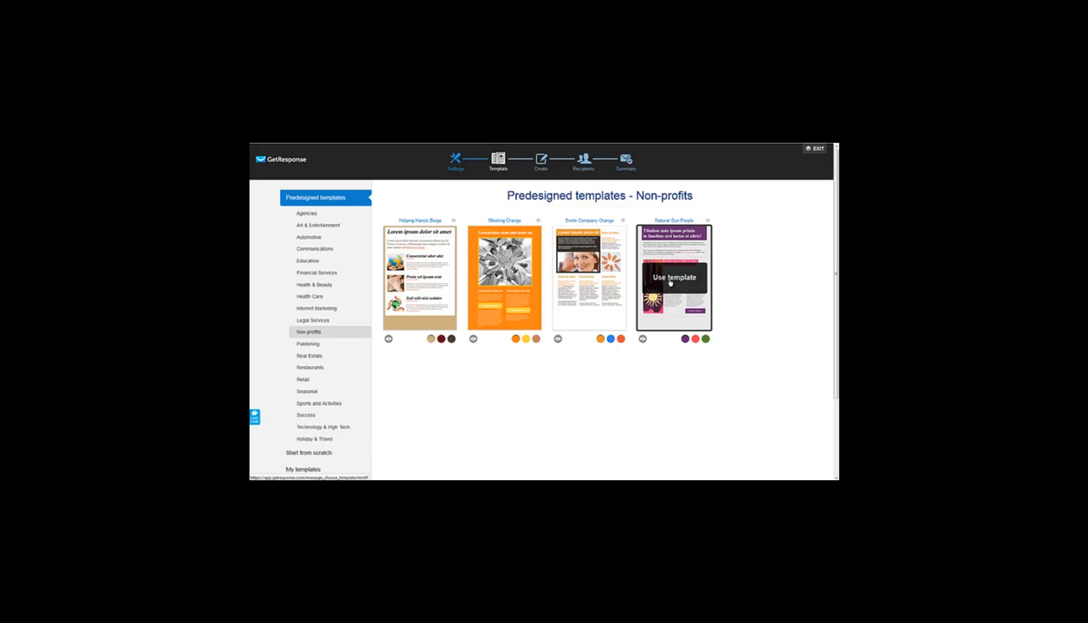
click(673, 279)
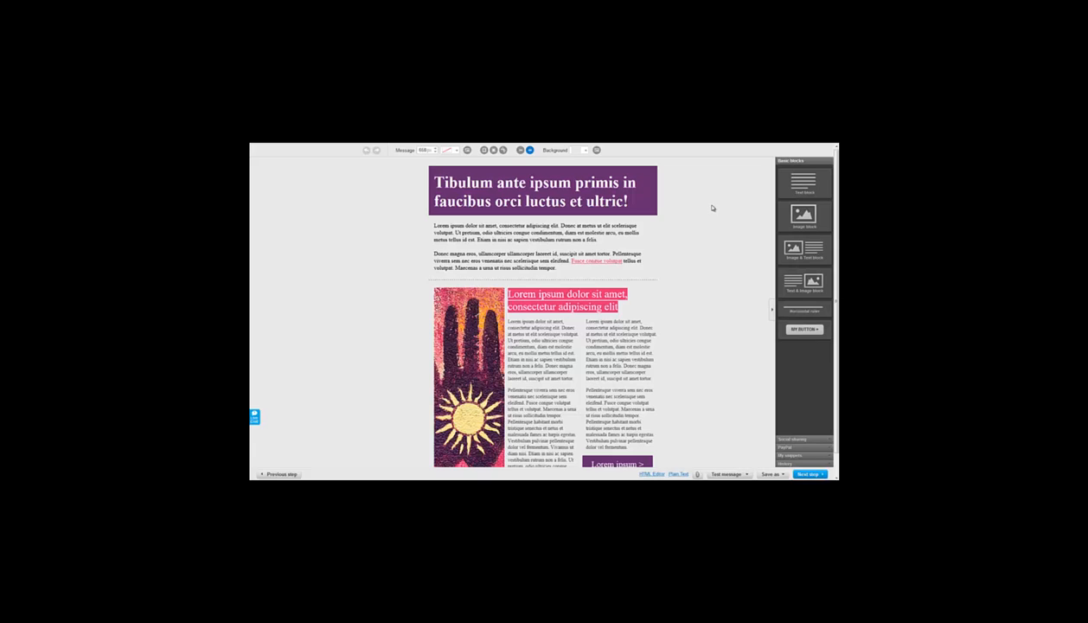
Duplicate the purple heading block below itself and highlight part of the text in each copy.
click(636, 196)
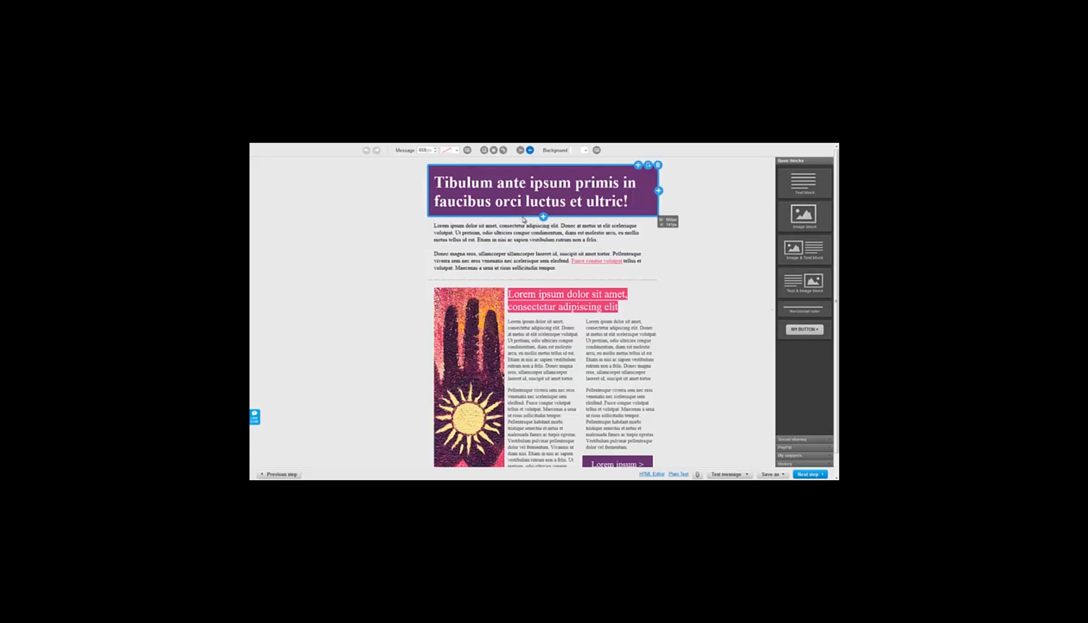
click(543, 217)
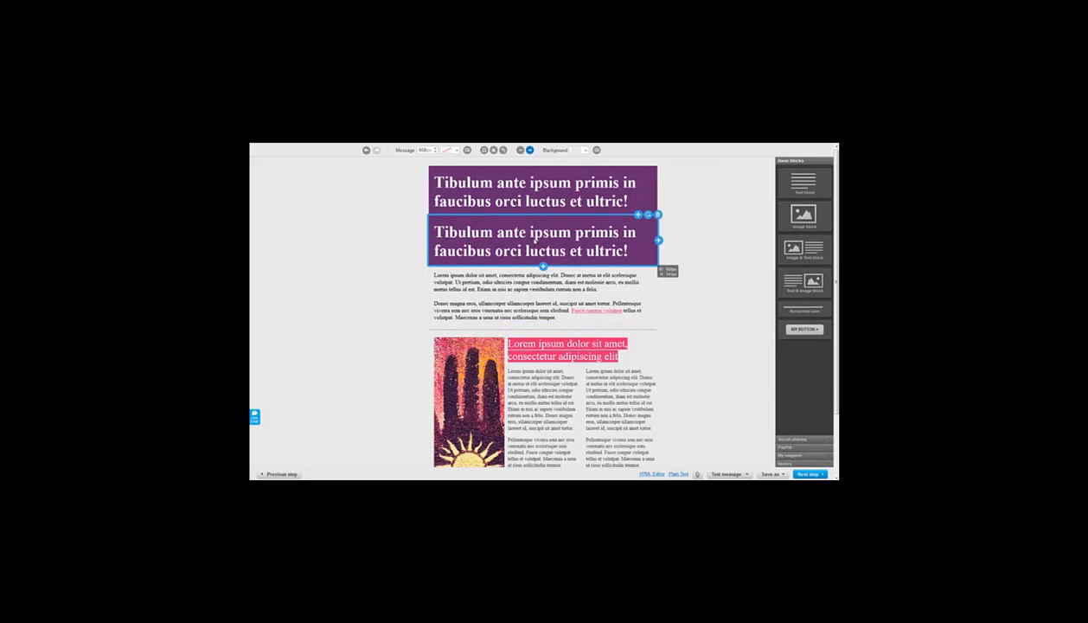
click(551, 240)
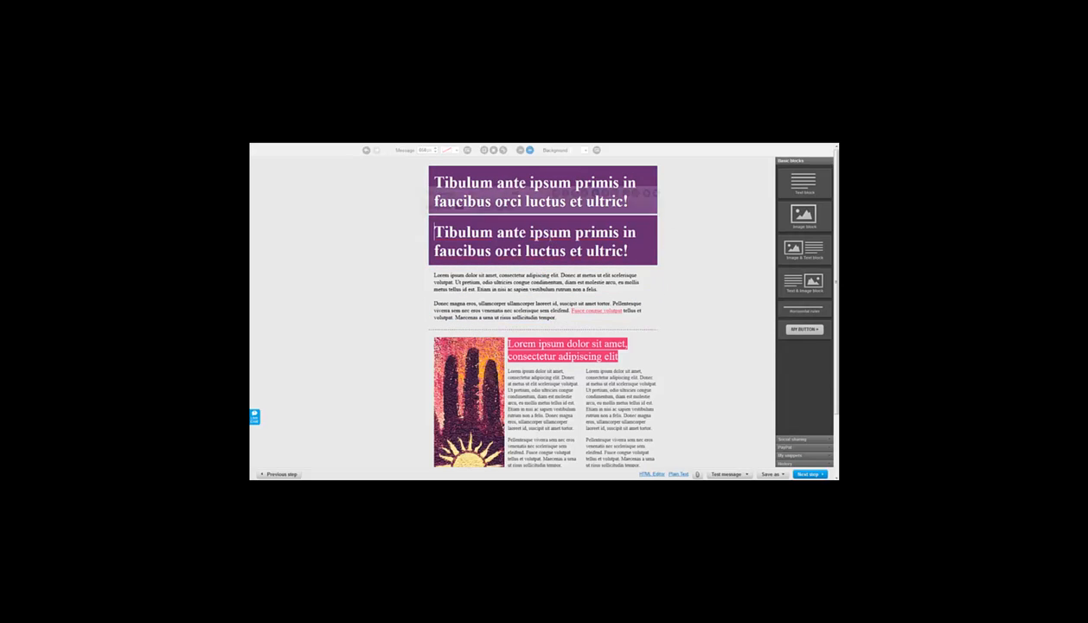
drag(570, 232, 514, 231)
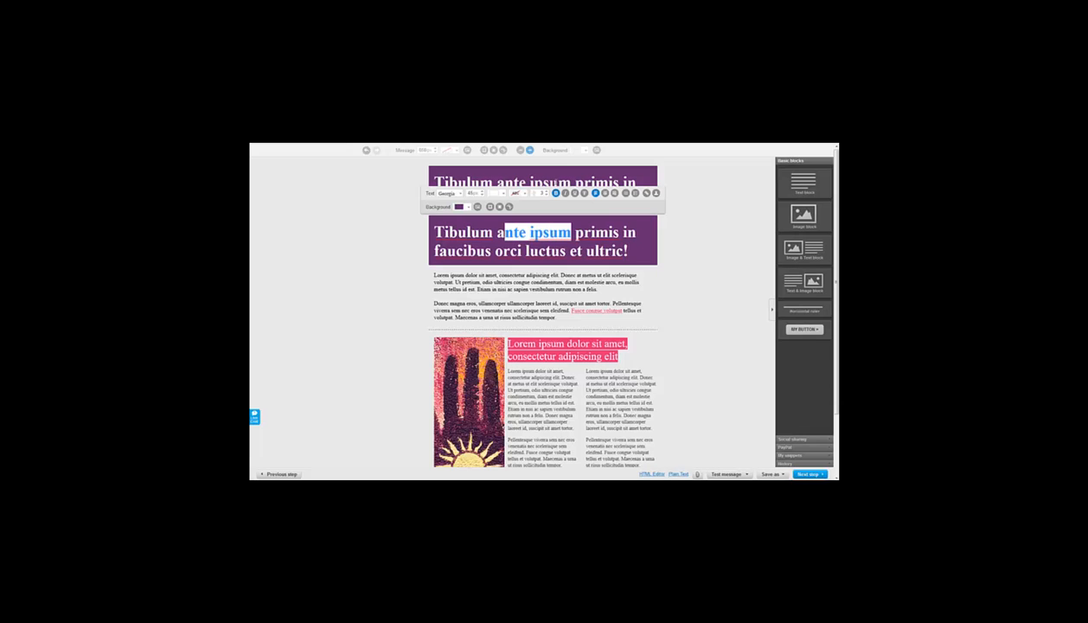
click(562, 180)
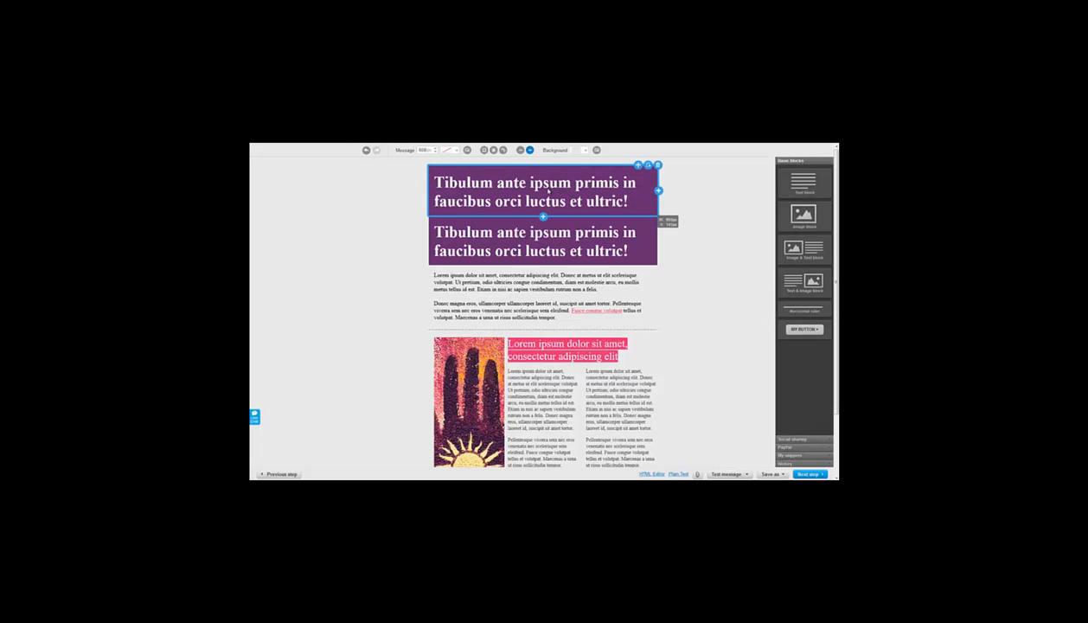
click(555, 184)
drag(558, 182, 513, 183)
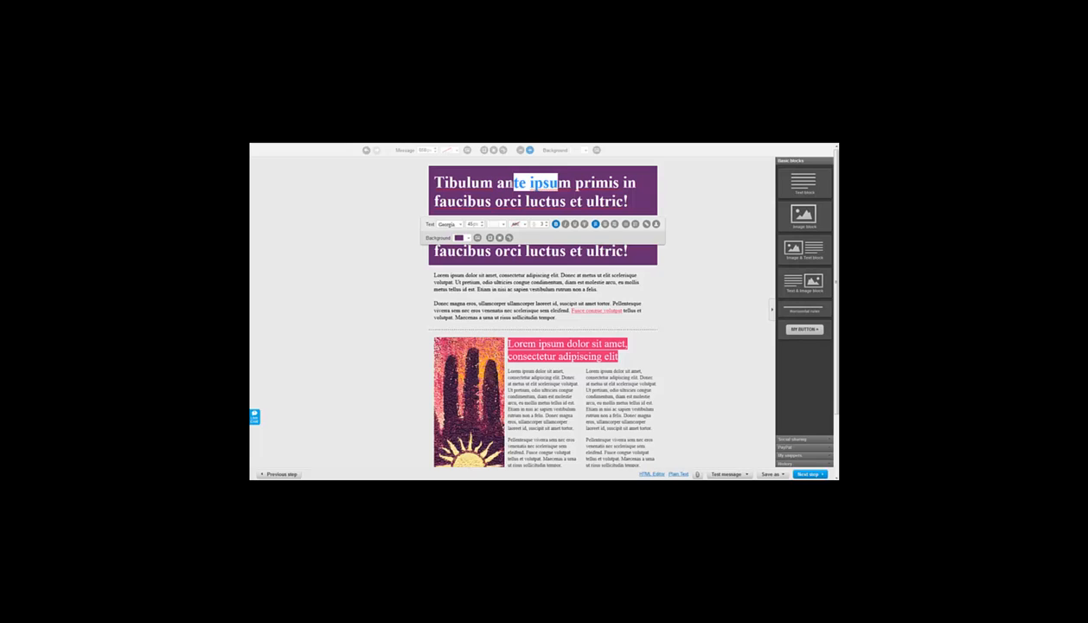
click(743, 233)
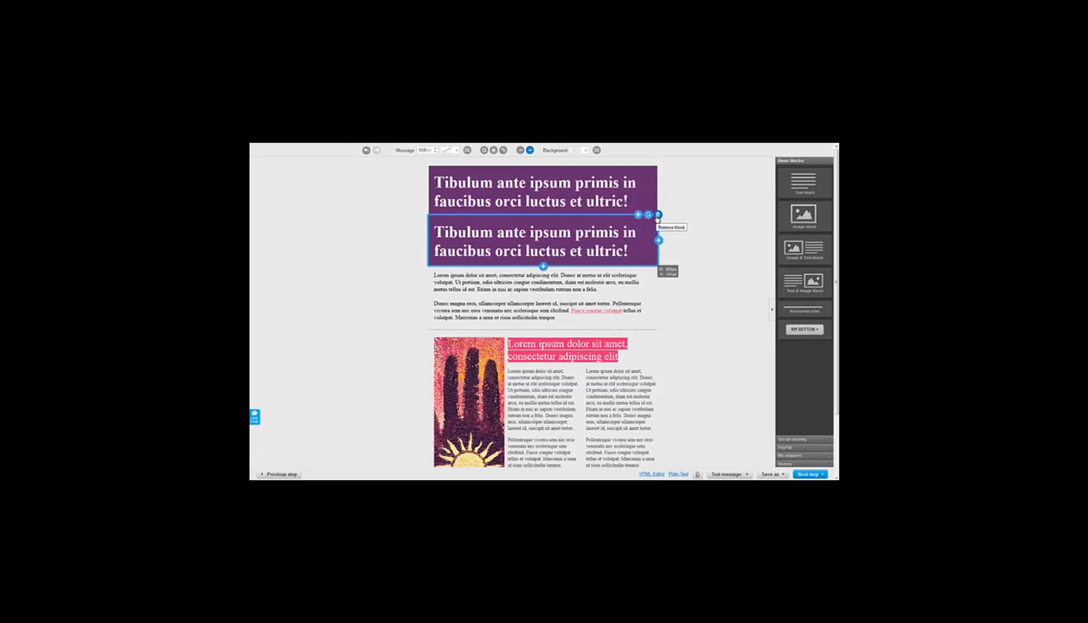
Remove the duplicate purple heading block and try moving the original one.
click(657, 215)
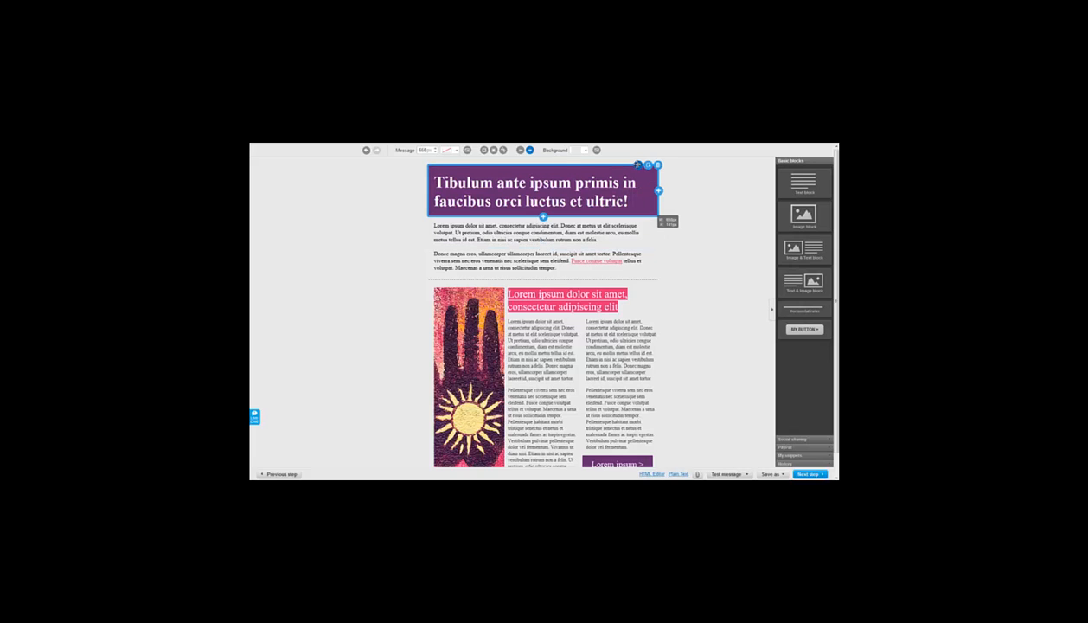
drag(638, 164, 637, 216)
mouse_move(628, 166)
mouse_down()
mouse_move(631, 234)
mouse_move(638, 164)
mouse_up()
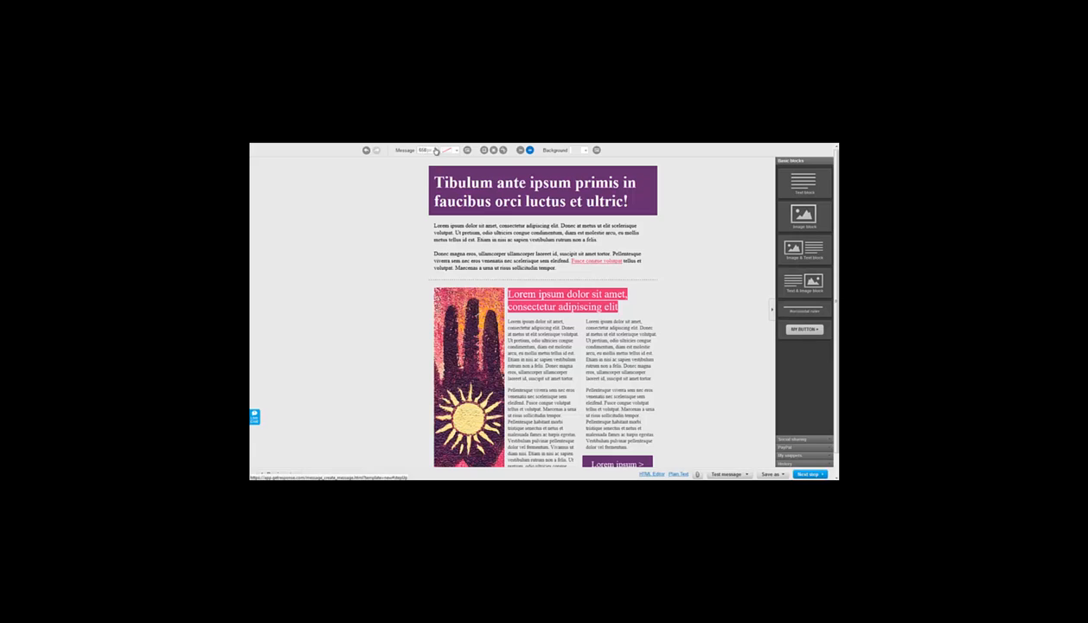
Increase the overall message width to 672 px.
click(435, 149)
click(435, 149)
click(435, 149)
click(435, 149)
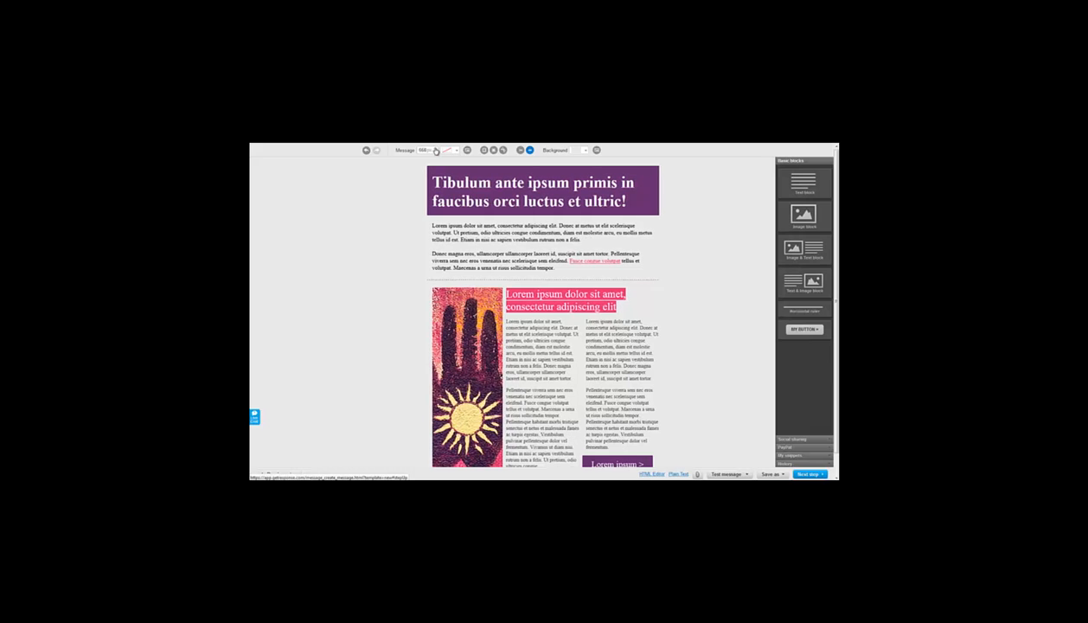
click(435, 148)
click(435, 149)
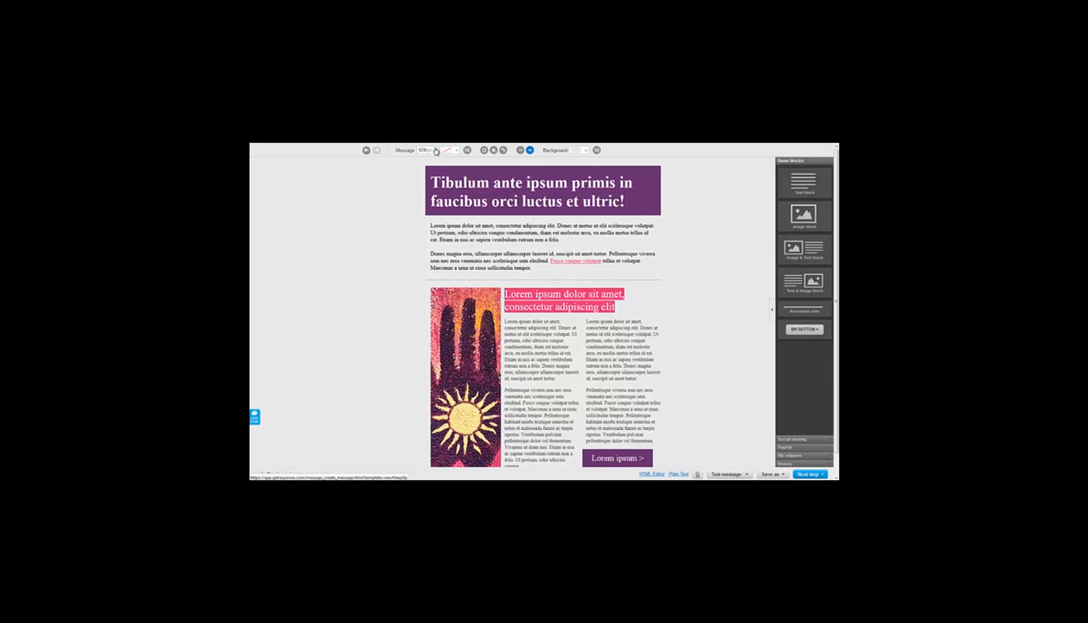
click(435, 149)
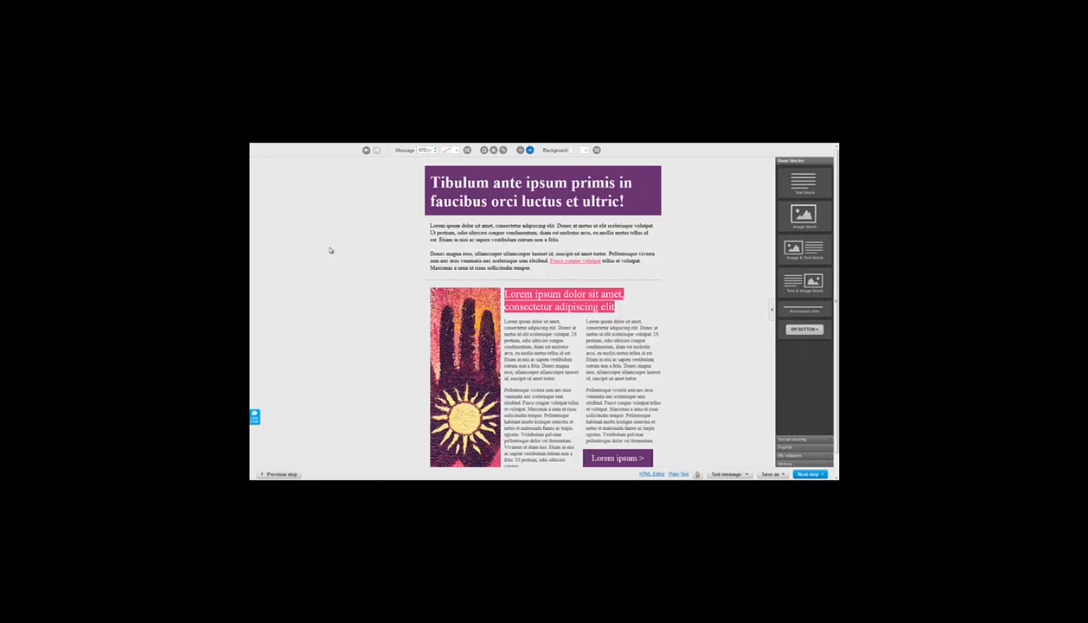
mouse_move(508, 247)
drag(425, 148, 419, 149)
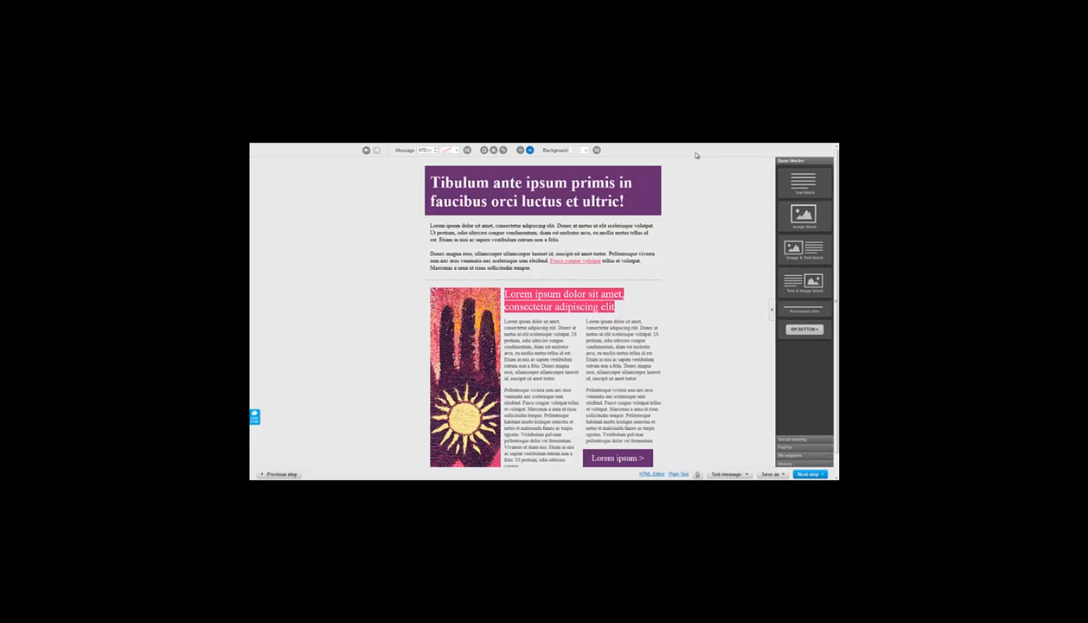
Open the purple heading for text editing and view the available fonts.
click(543, 194)
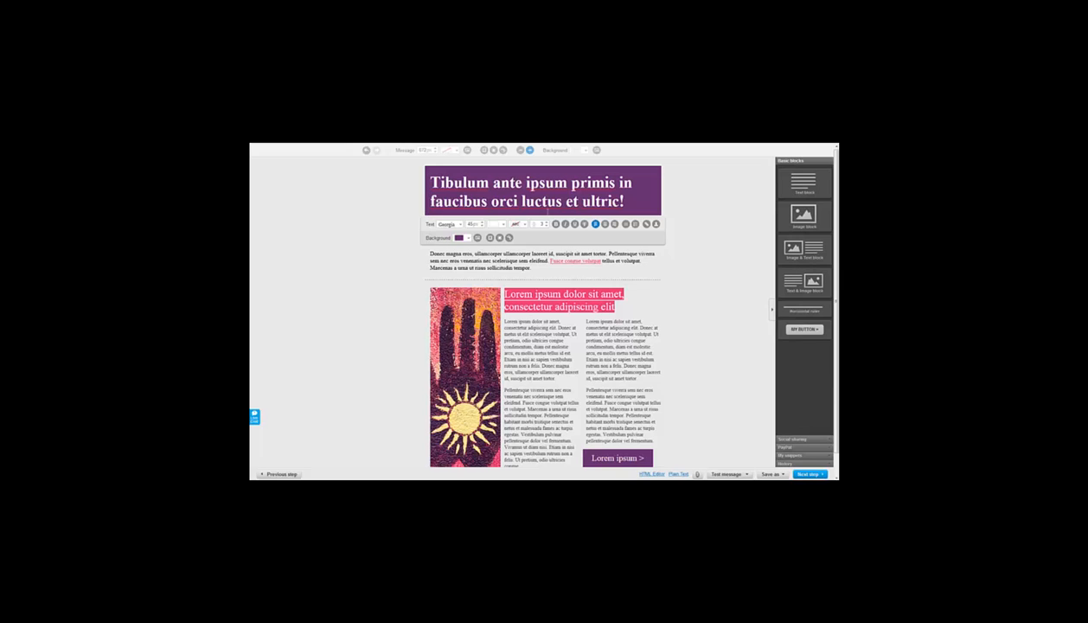
click(461, 225)
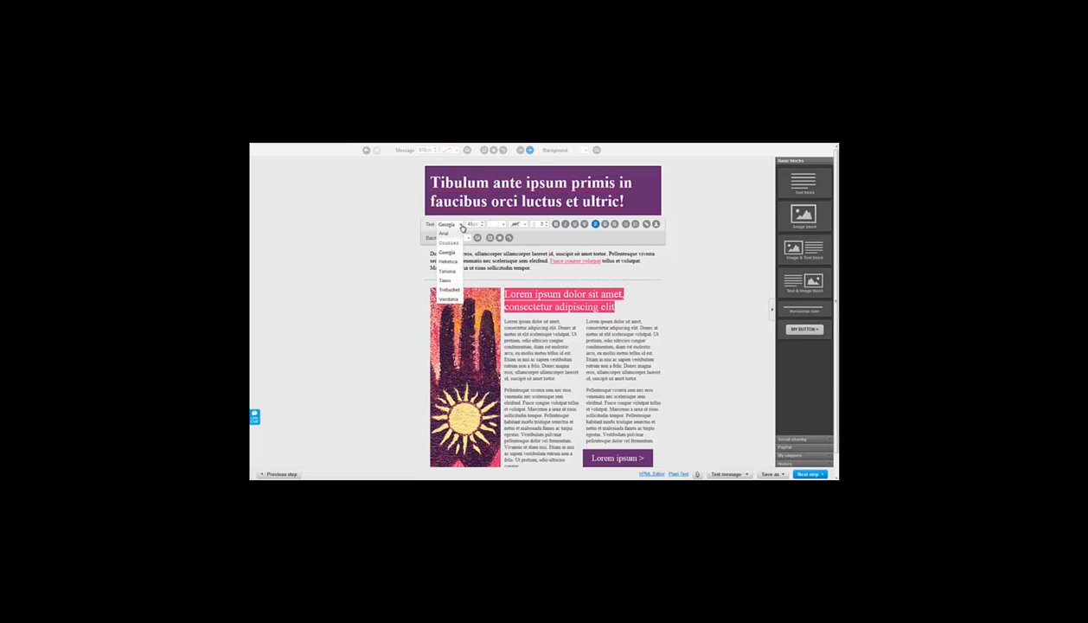
click(463, 226)
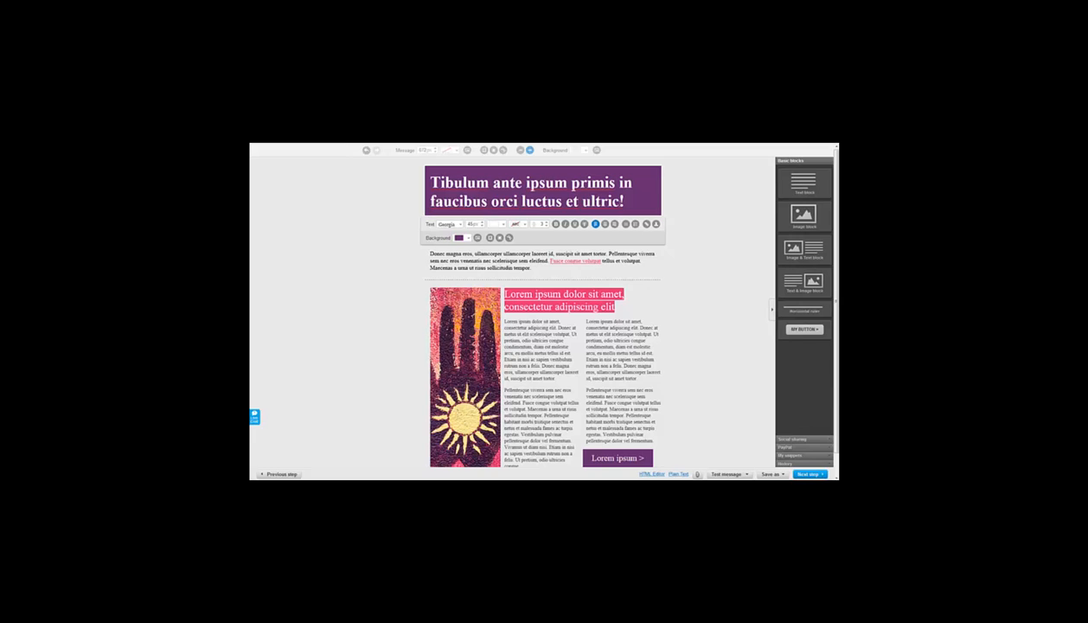
Replace everything after "Tibulum a" in the purple heading with "'op'l;m';lk'".
key(shift+Left)
key(shift+Left)
key(shift+Left)
key(shift+Left)
key(shift+Left)
key(shift+Left)
key(shift+Left)
key(shift+Left)
key(shift+Left)
key(shift+Left)
key(shift+Left)
key(shift+Left)
key(shift+Left)
key(shift+Left)
key(shift+Left)
key(shift+Left)
key(shift+Left)
key(shift+Left)
key(shift+Left)
key(shift+Left)
key(shift+Left)
key(shift+Left)
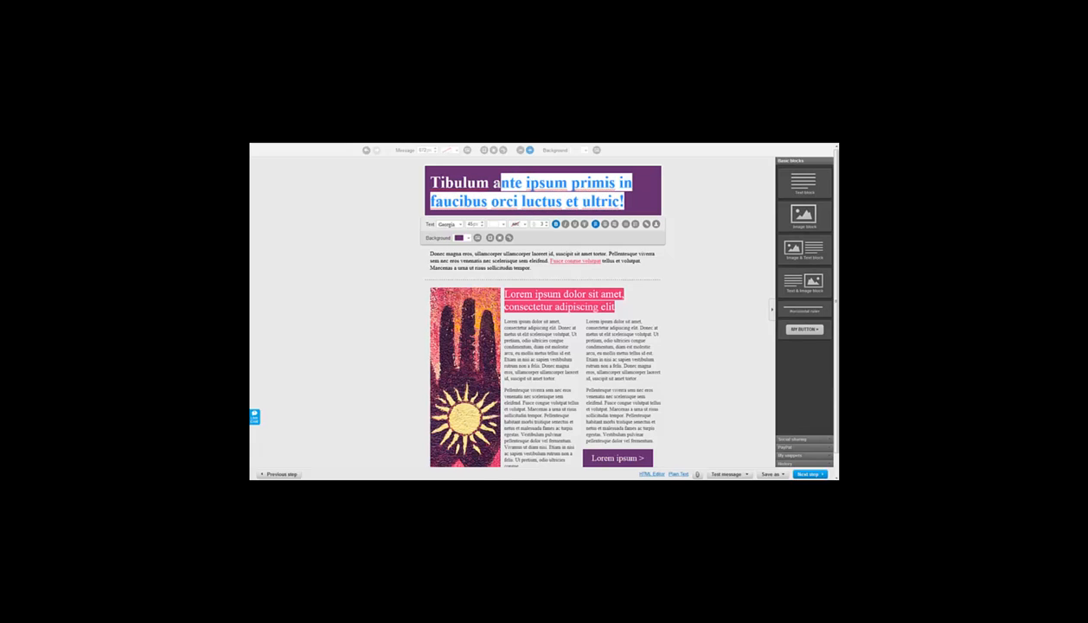
text('op'l;m';lk')
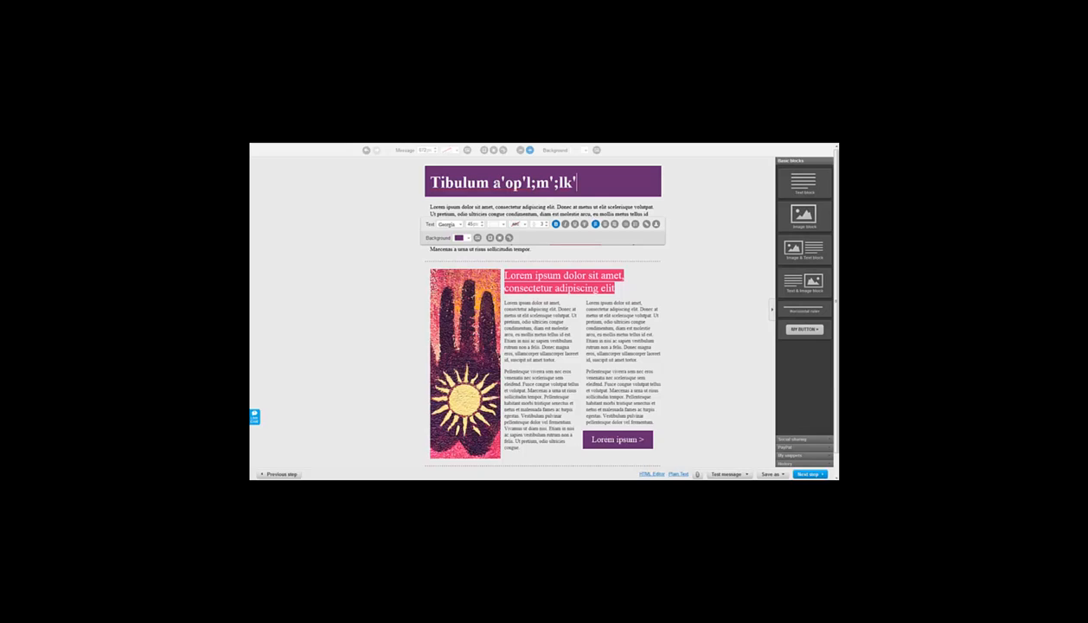
Clear the purple heading completely and enter "wepoiqwuosnPOIWJ" as its new text.
key(BackSpace)
key(BackSpace)
key(BackSpace)
key(BackSpace)
key(BackSpace)
key(BackSpace)
key(BackSpace)
key(BackSpace)
key(BackSpace)
key(BackSpace)
key(BackSpace)
key(BackSpace)
key(BackSpace)
key(BackSpace)
key(BackSpace)
key(BackSpace)
key(BackSpace)
key(BackSpace)
key(BackSpace)
key(BackSpace)
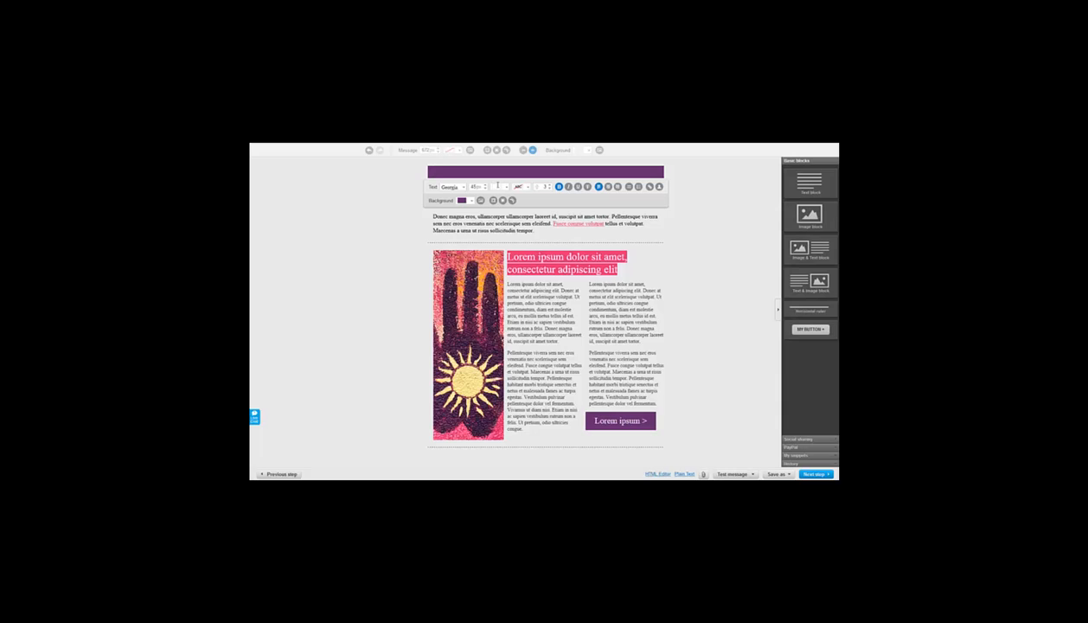
text(opweiopm)
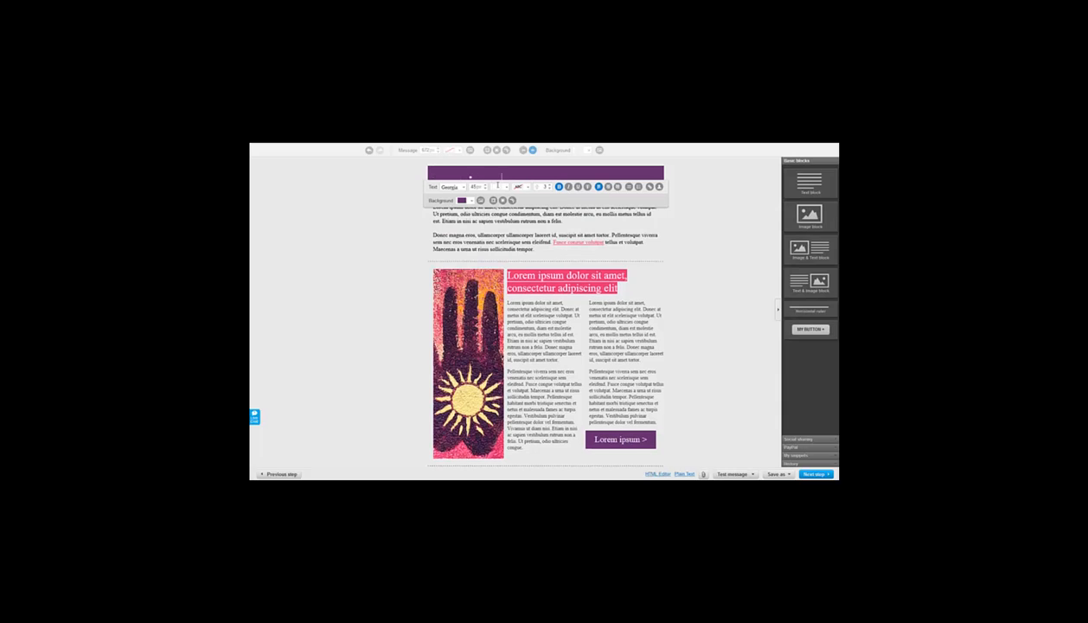
text(POUVJ)
click(644, 215)
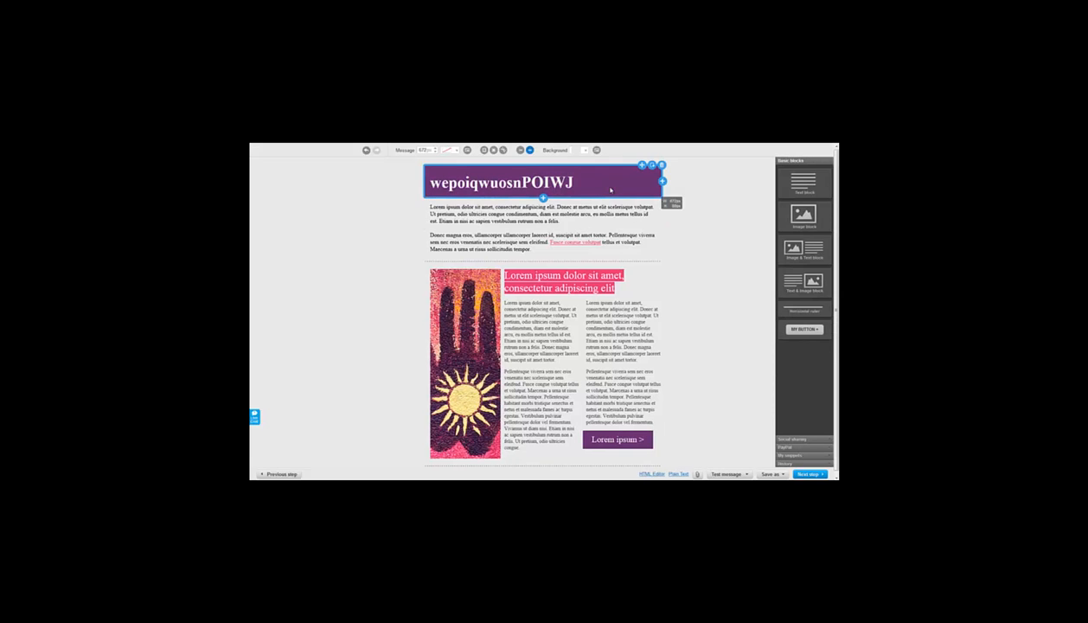
Set the whole purple heading text to the Courier font and reduce its size to 37 px.
click(611, 189)
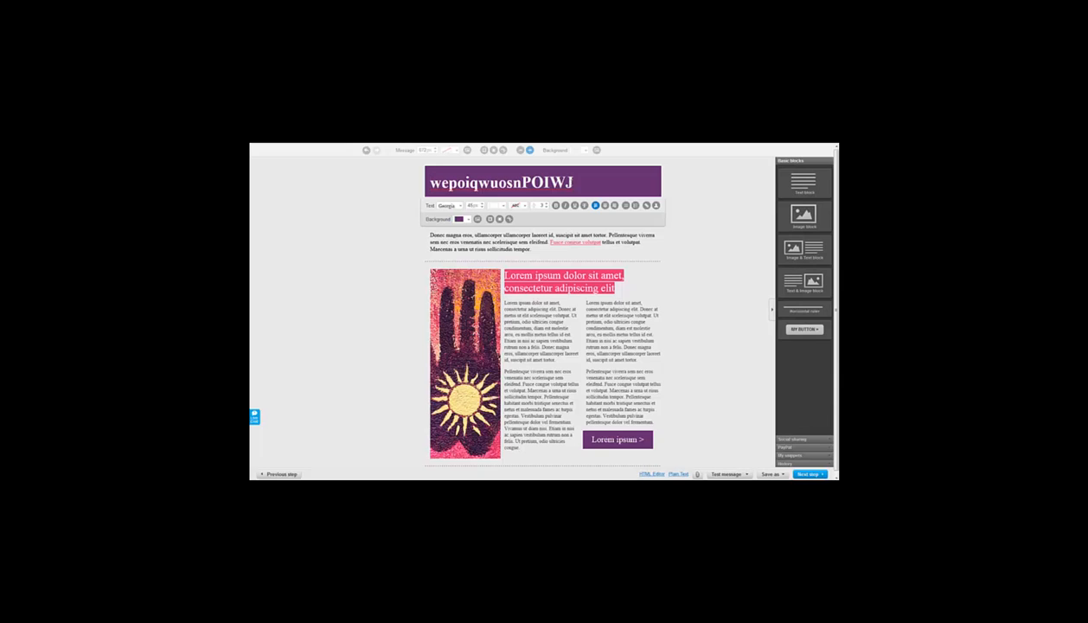
drag(573, 182, 448, 205)
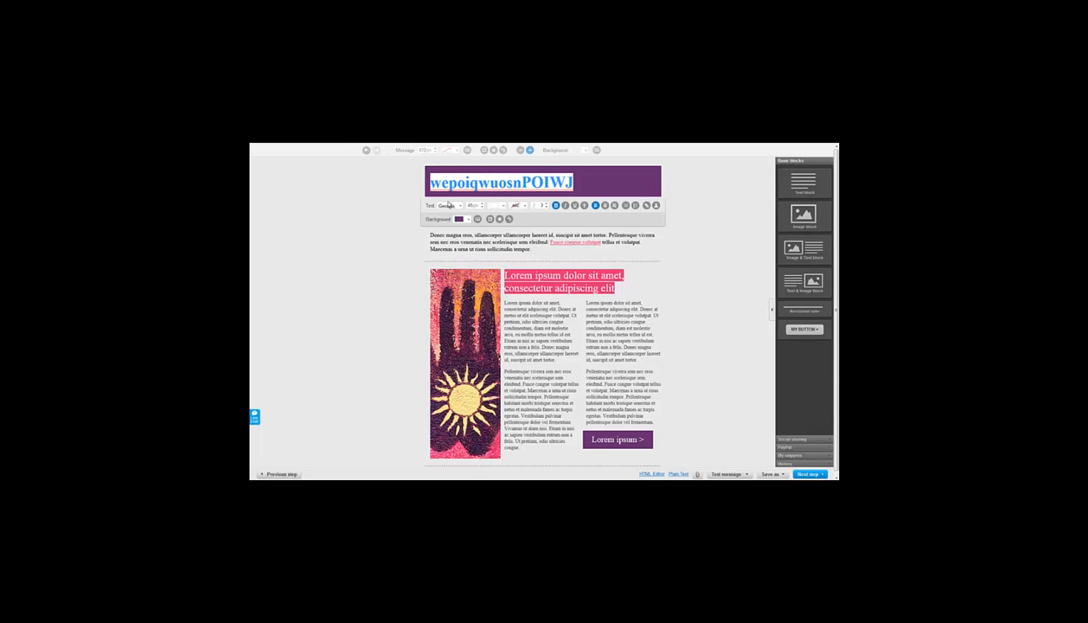
click(460, 207)
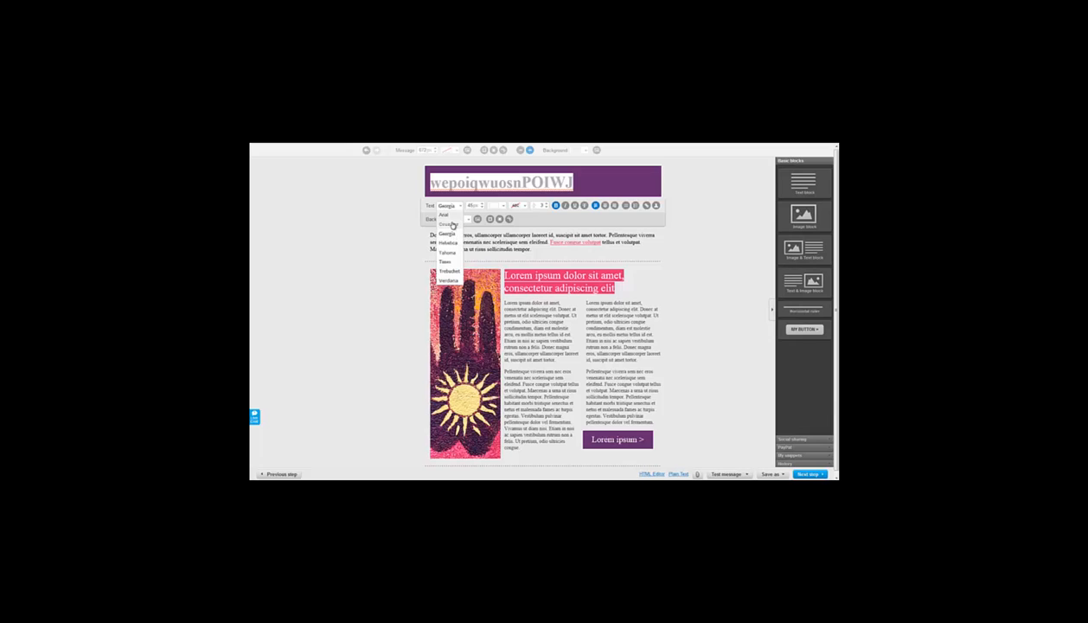
click(449, 224)
click(482, 209)
click(482, 208)
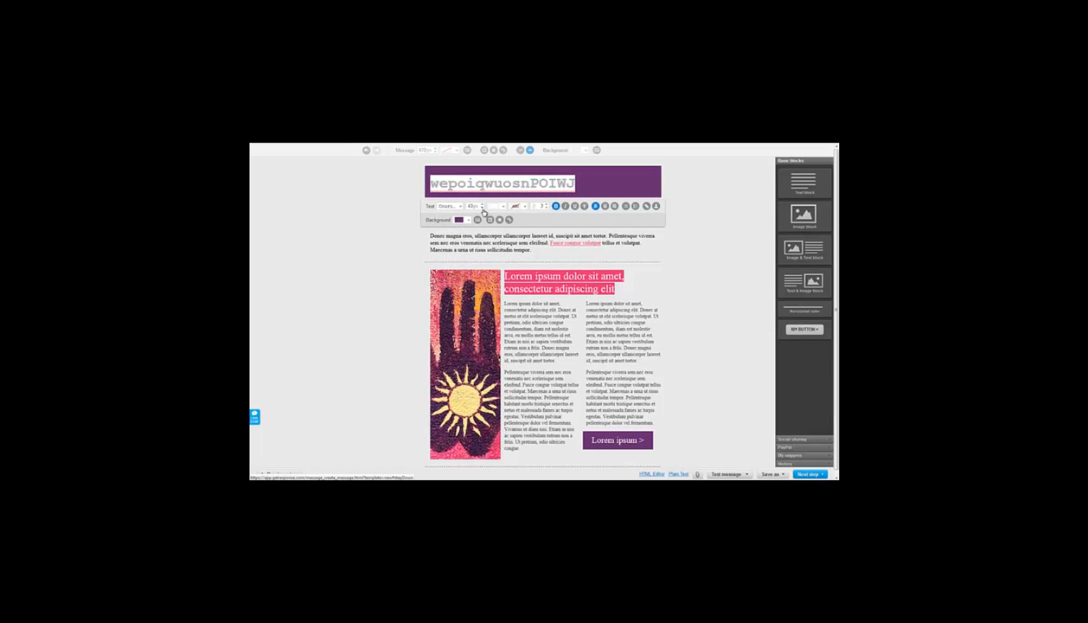
click(482, 209)
click(482, 208)
click(482, 209)
click(481, 208)
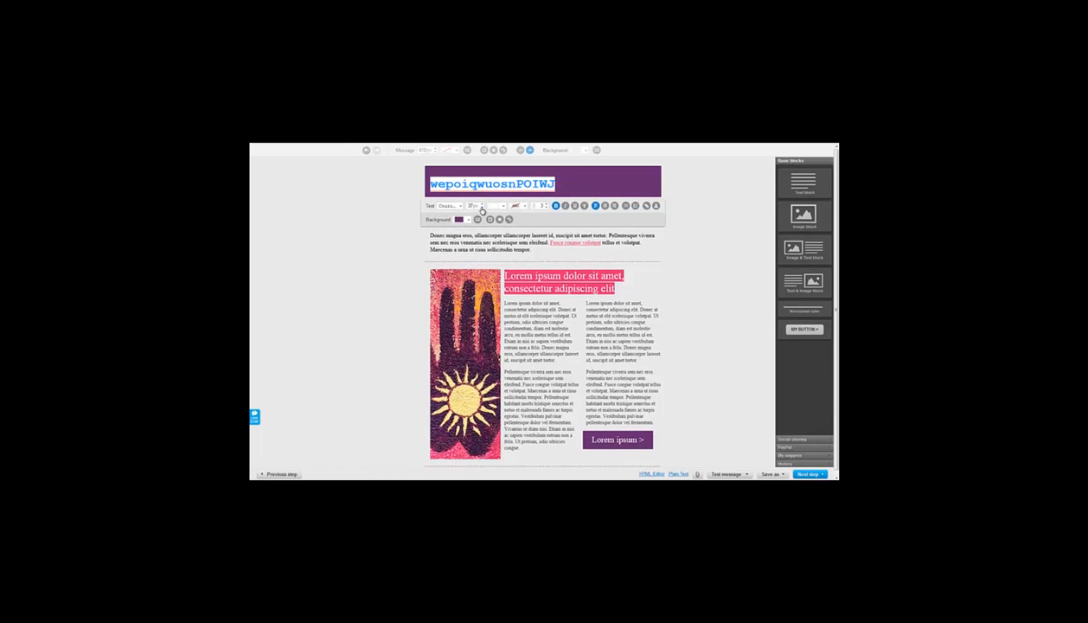
Apply italic and bold formatting to the purple heading text.
click(563, 206)
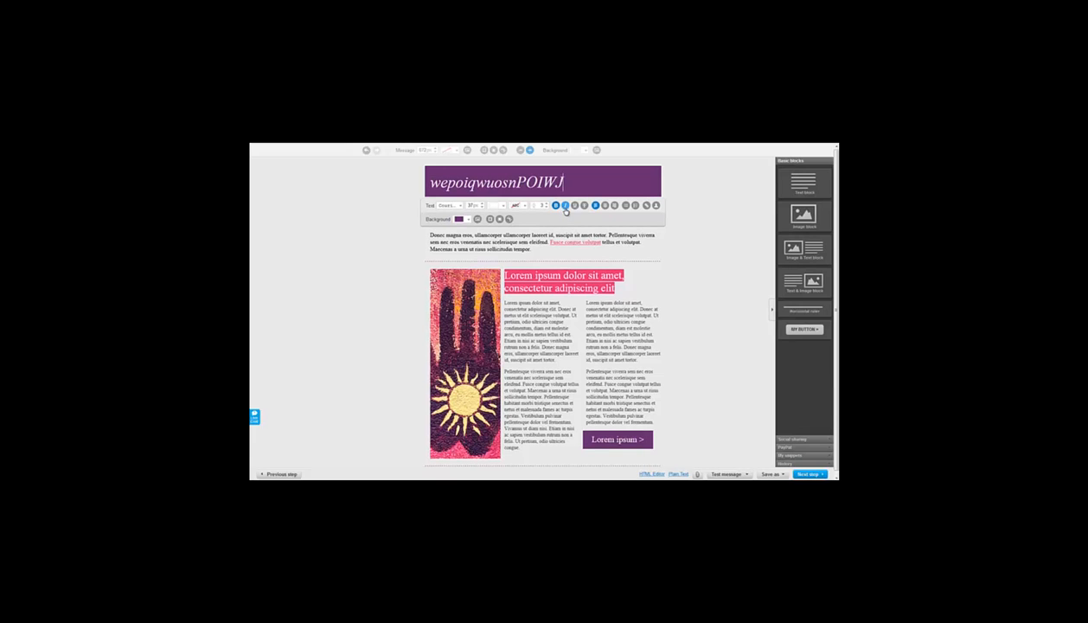
key(shift+Left)
key(shift+Left)
key(shift+Left)
key(shift+Left)
key(shift+Left)
key(shift+Left)
key(shift+Left)
key(shift+Left)
key(shift+Left)
key(shift+Left)
key(shift+Left)
key(shift+Left)
key(shift+Left)
key(shift+Left)
key(shift+Left)
key(shift+Left)
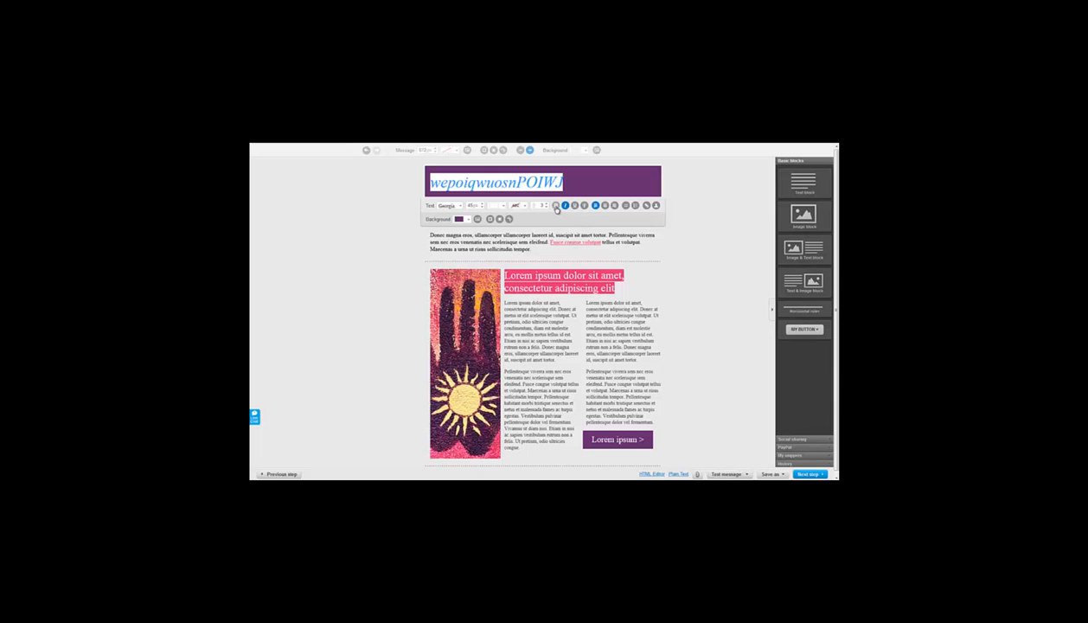
click(556, 206)
Remove the italic and bold formatting from the purple heading text.
drag(568, 184, 441, 197)
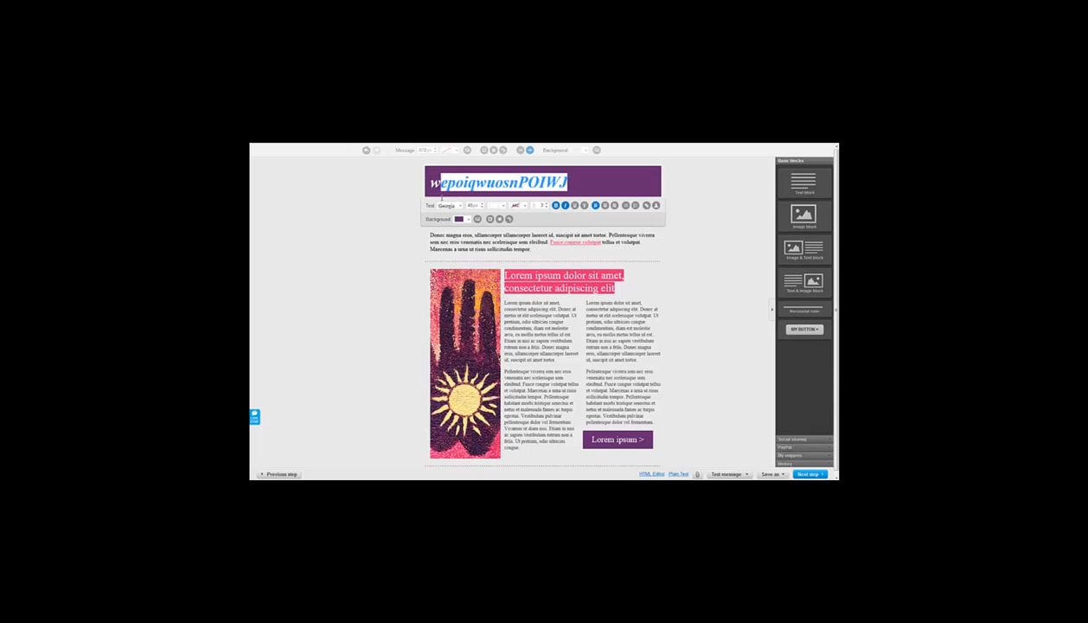
click(565, 206)
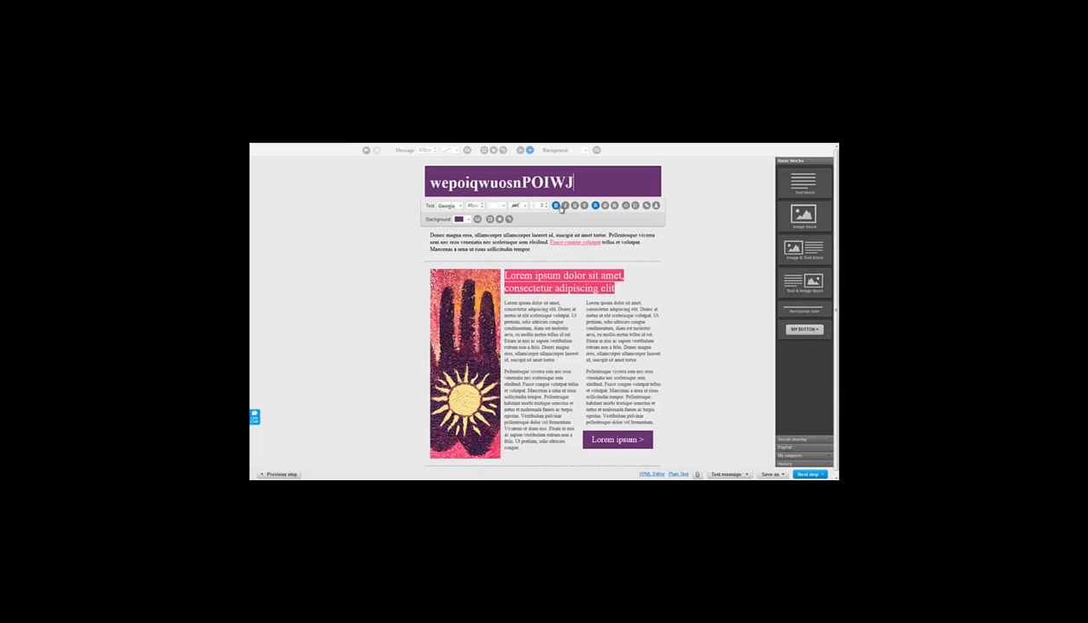
drag(575, 184, 424, 184)
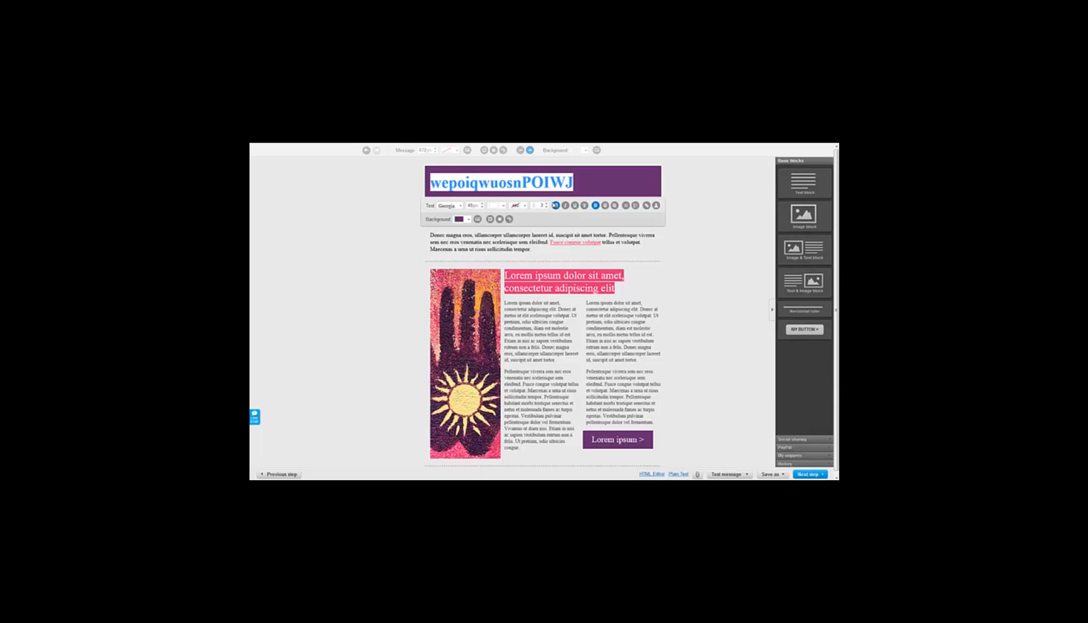
click(555, 205)
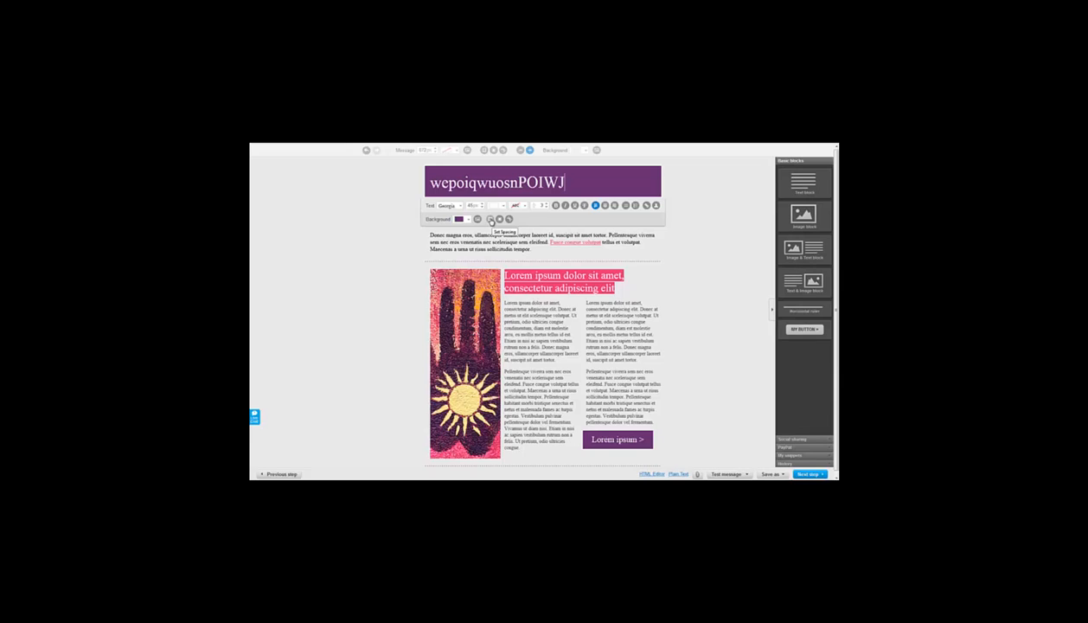
Switch the purple heading's spacing to apply to all sides, at 0 px.
click(491, 221)
click(490, 230)
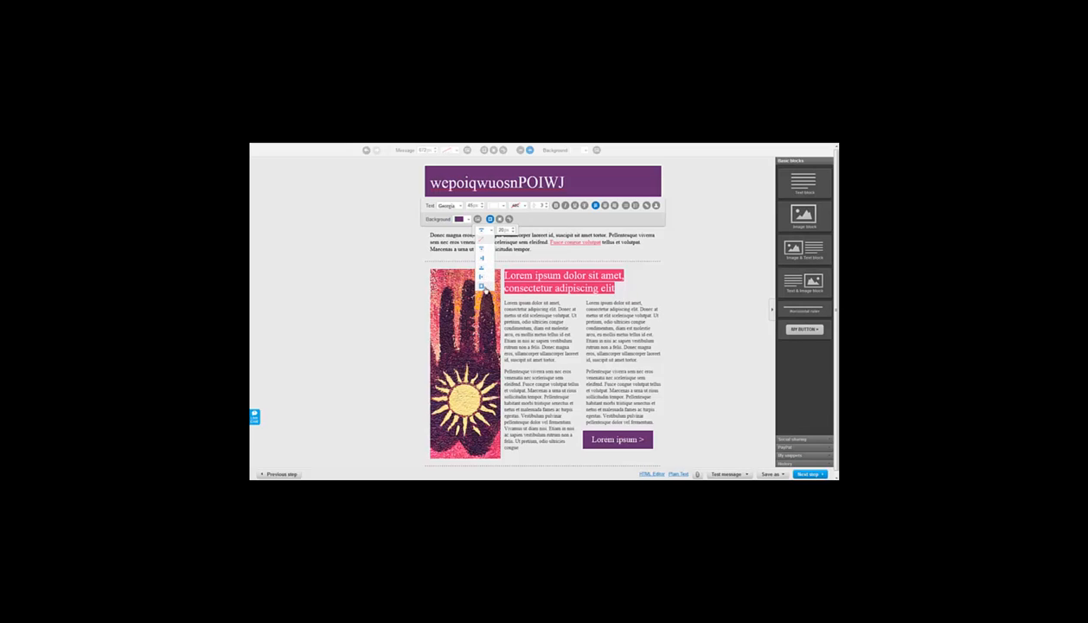
click(481, 286)
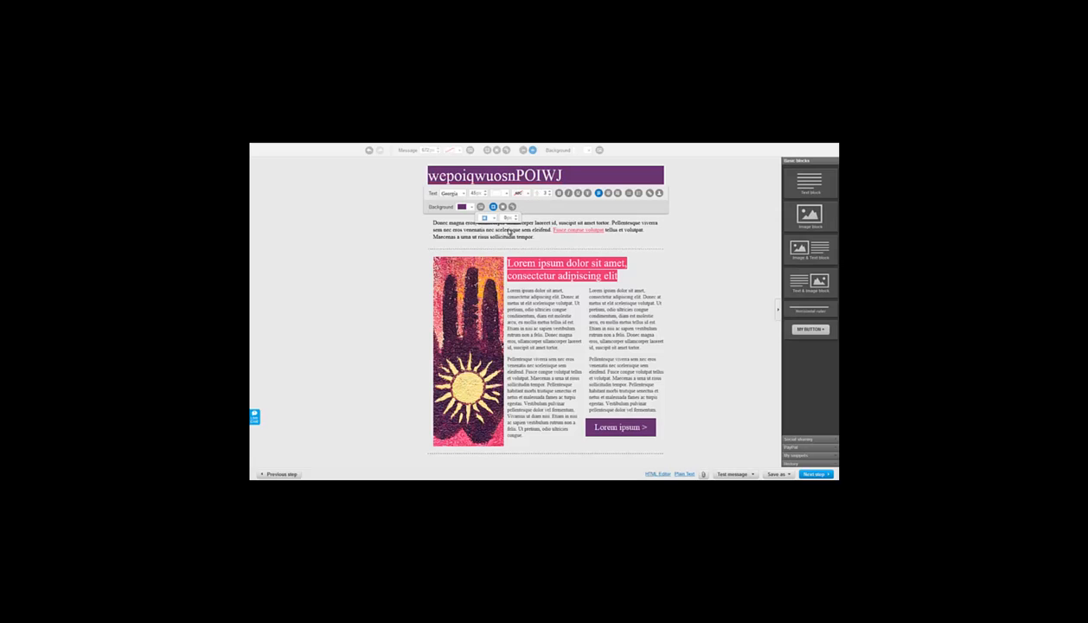
Go through the individual side options of the purple heading's spacing, from top and right to bottom.
click(485, 218)
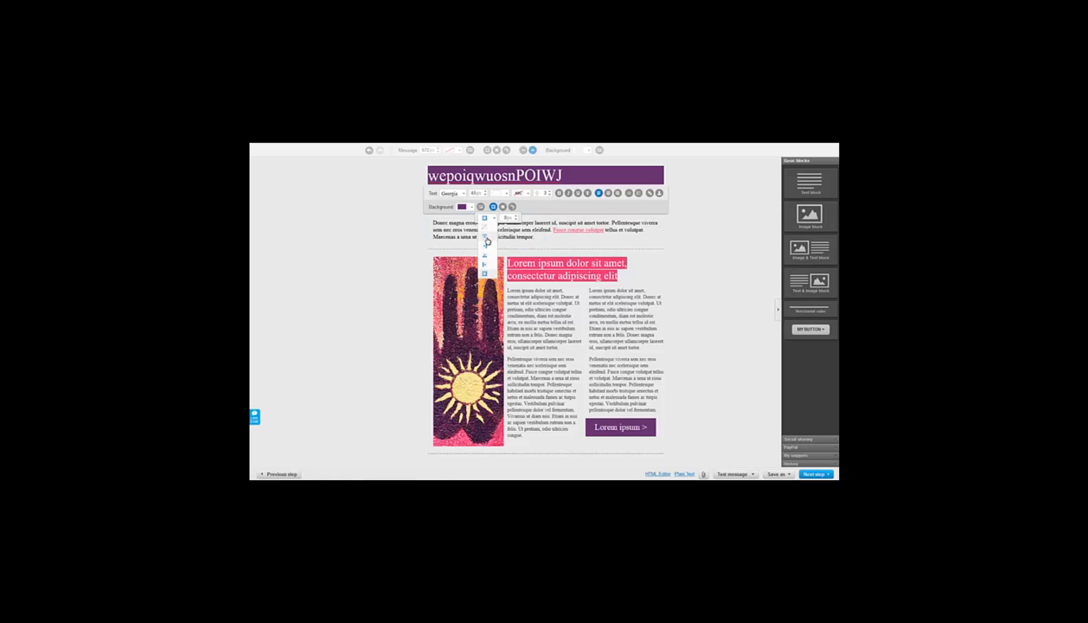
click(487, 242)
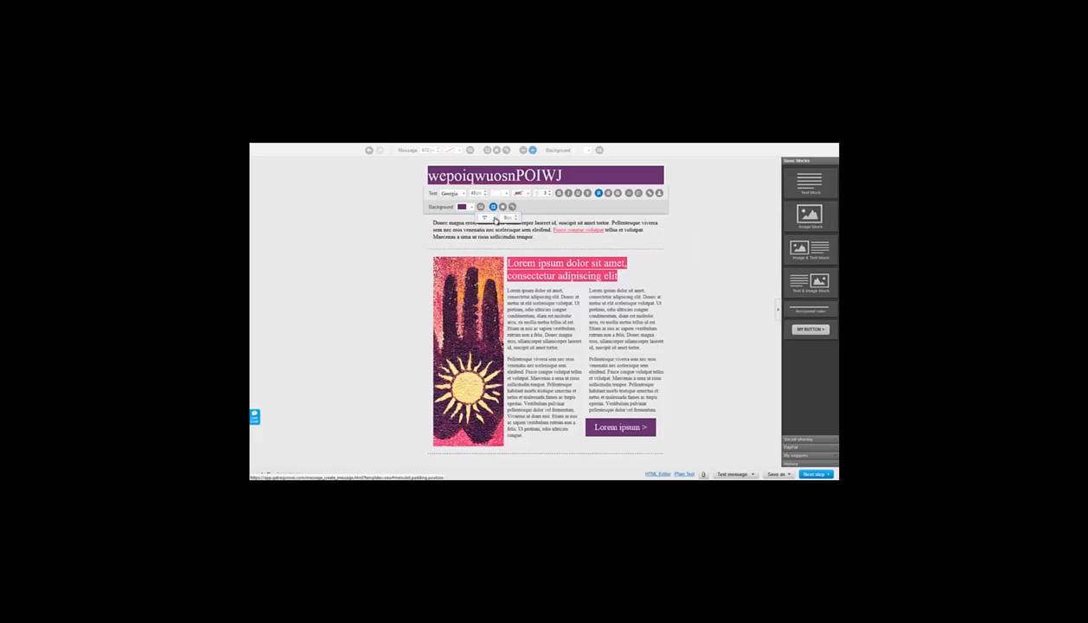
click(485, 218)
click(488, 243)
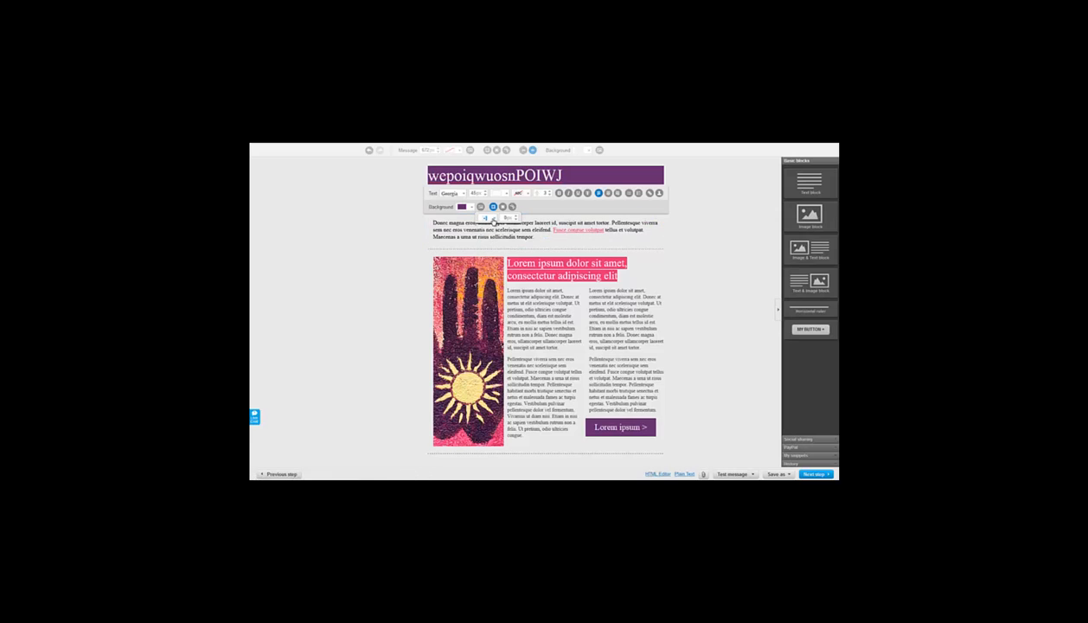
click(486, 218)
click(488, 245)
click(488, 218)
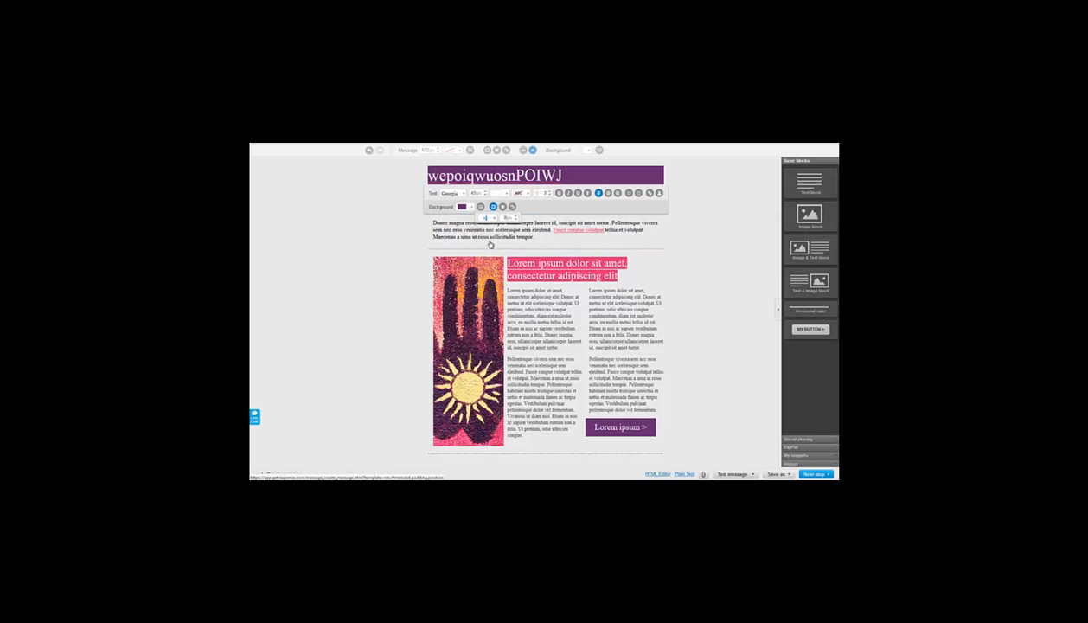
click(489, 259)
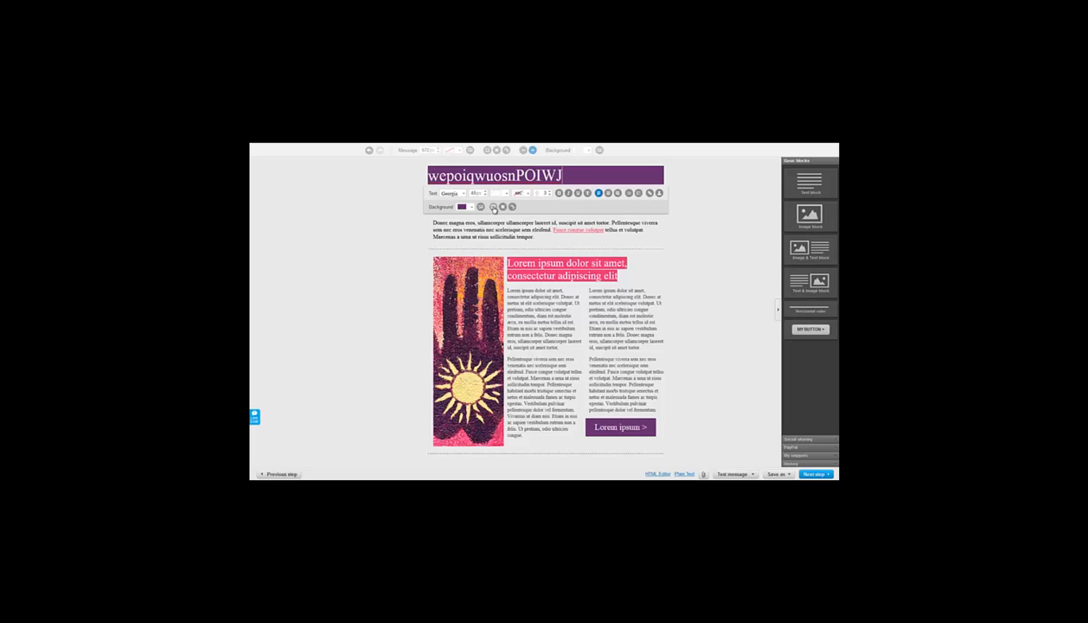
Increase the purple heading's bottom spacing to 10 px.
click(493, 207)
click(517, 217)
click(517, 217)
click(517, 217)
click(517, 217)
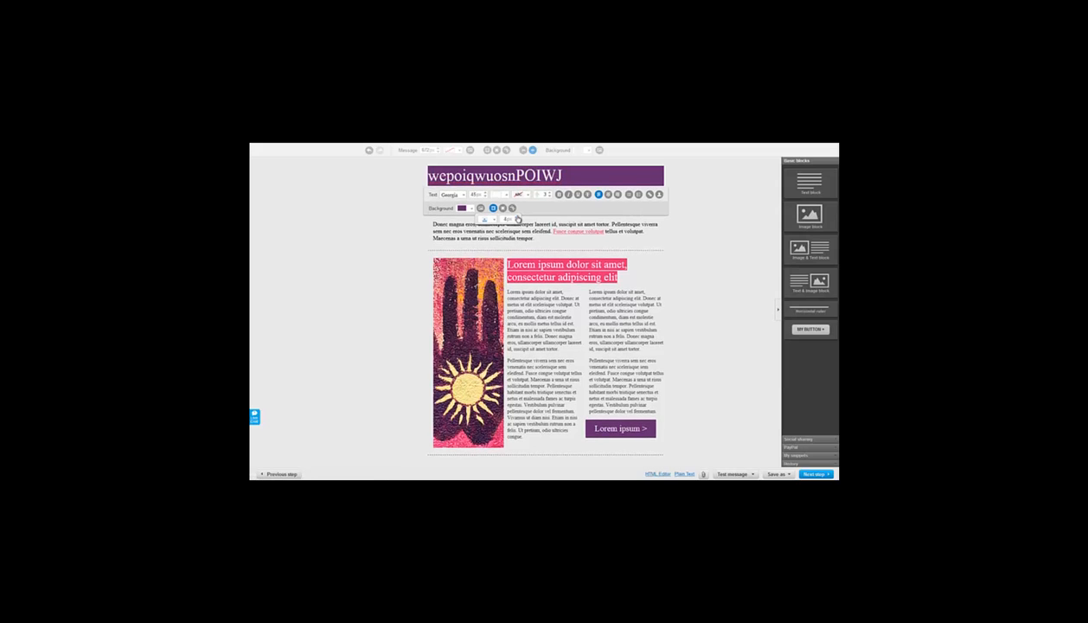
click(517, 217)
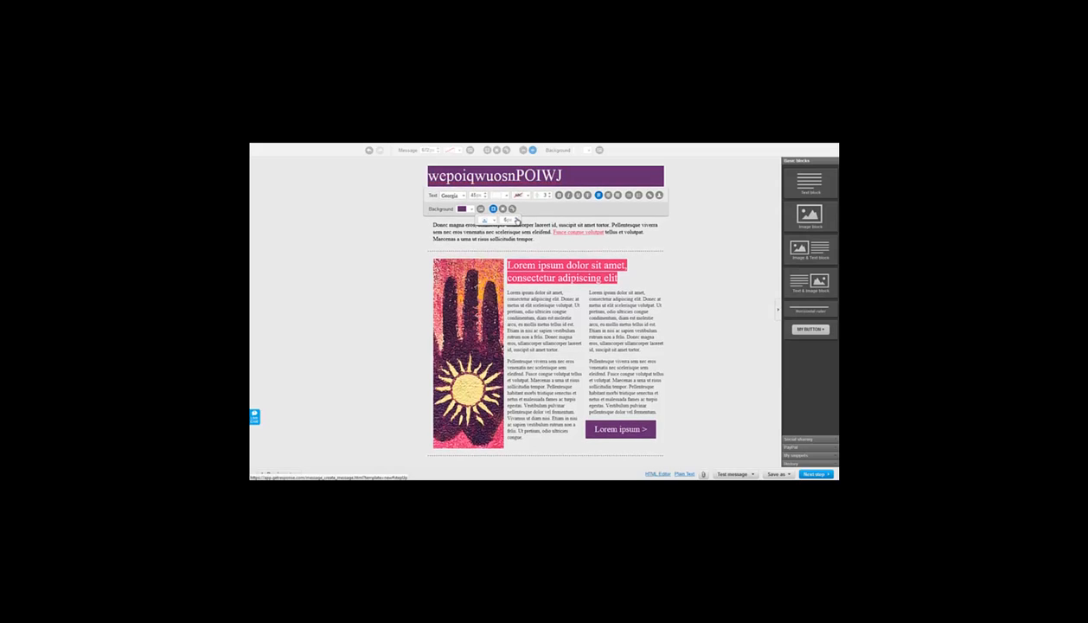
click(517, 219)
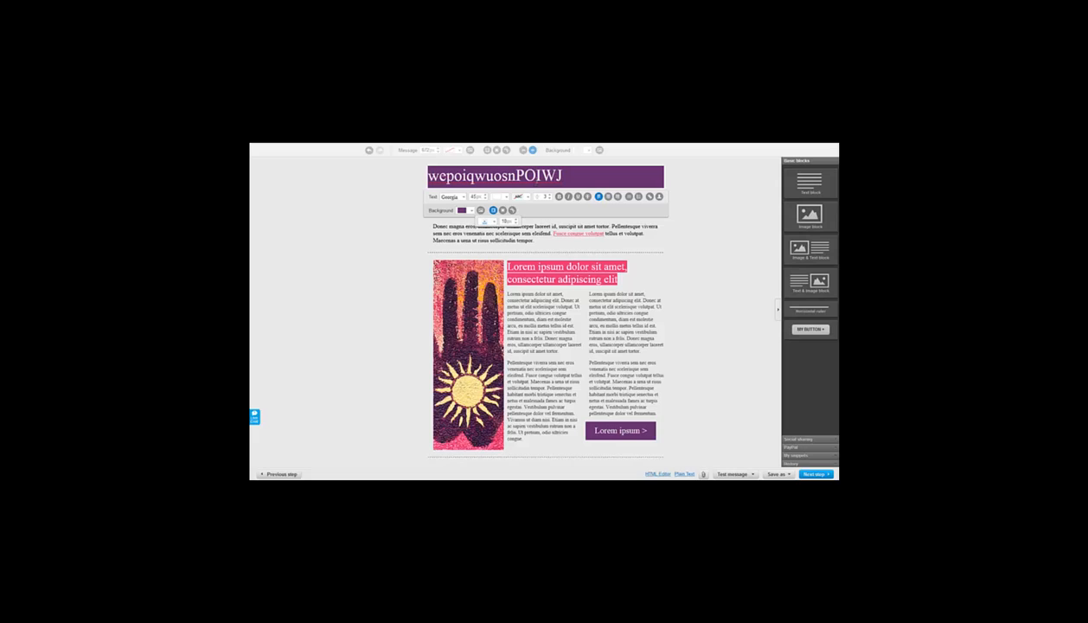
Reduce the purple heading's bottom spacing to 0 px.
click(516, 223)
click(517, 223)
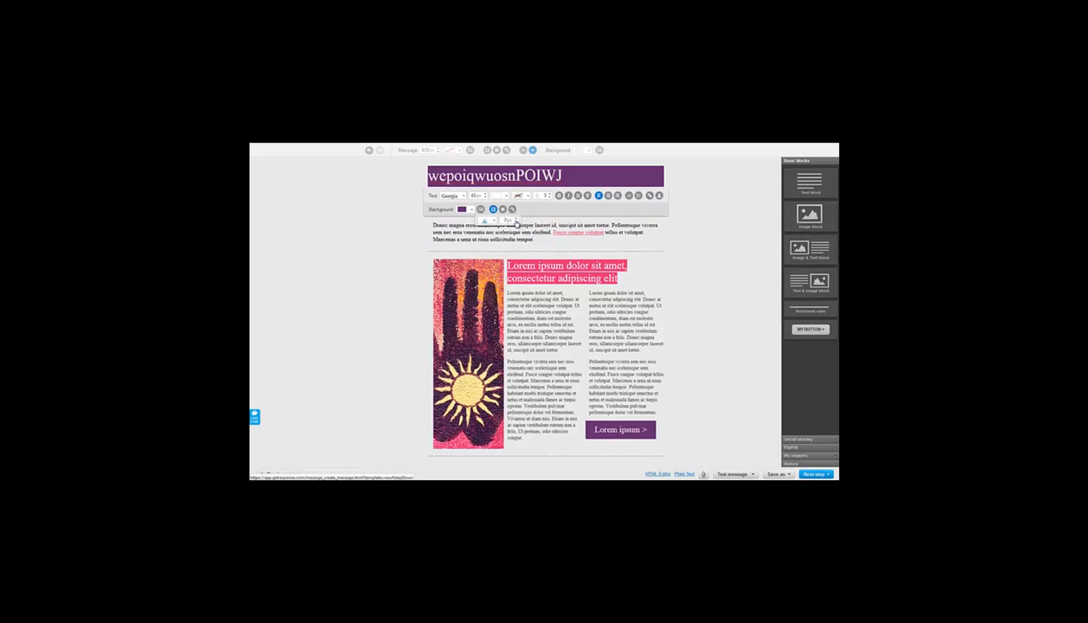
click(517, 223)
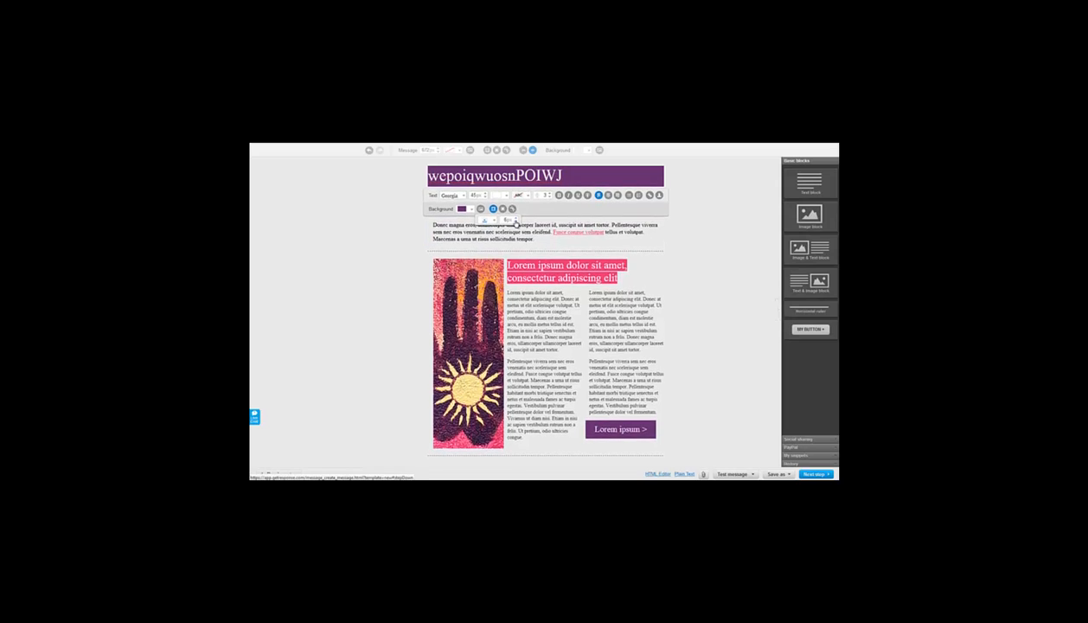
click(516, 223)
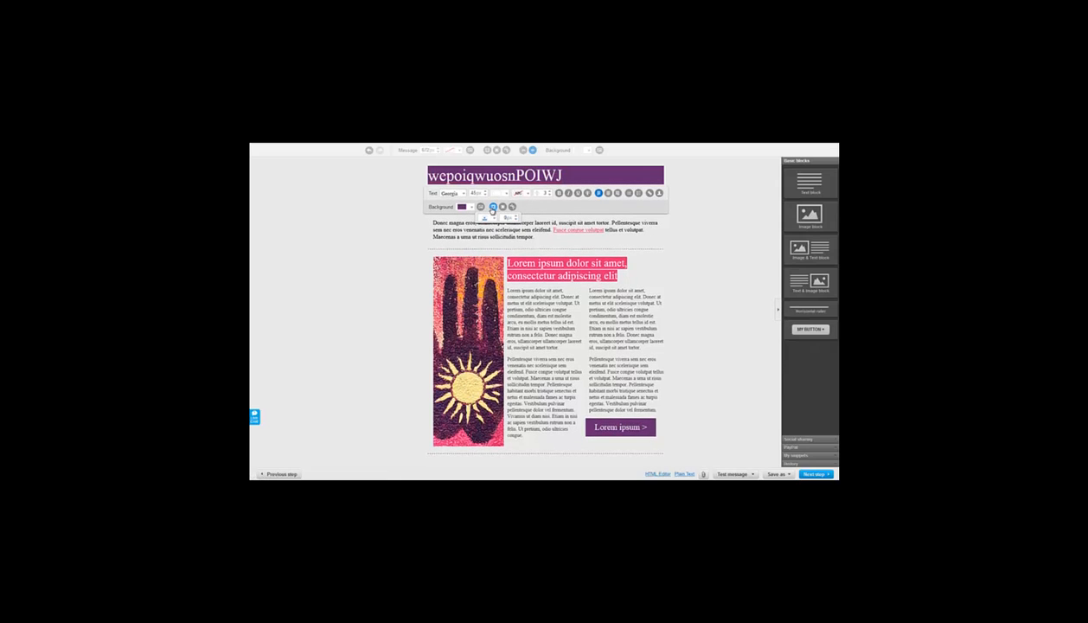
Choose all sides for the purple heading's spacing and increase it to 6 px.
click(486, 217)
click(484, 274)
click(517, 218)
click(518, 217)
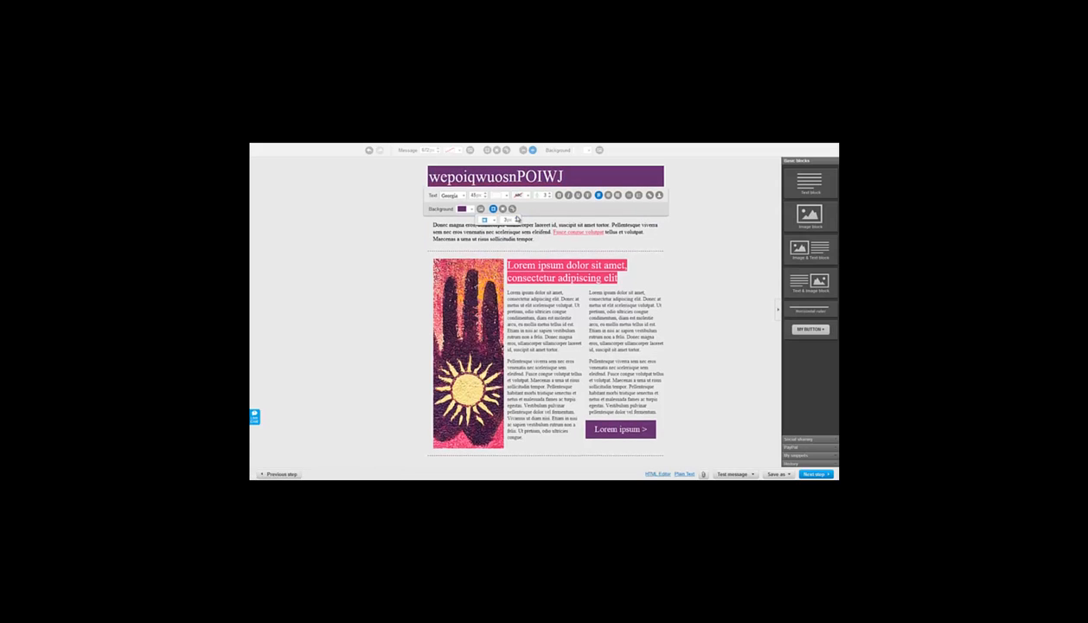
click(517, 219)
click(517, 221)
click(516, 221)
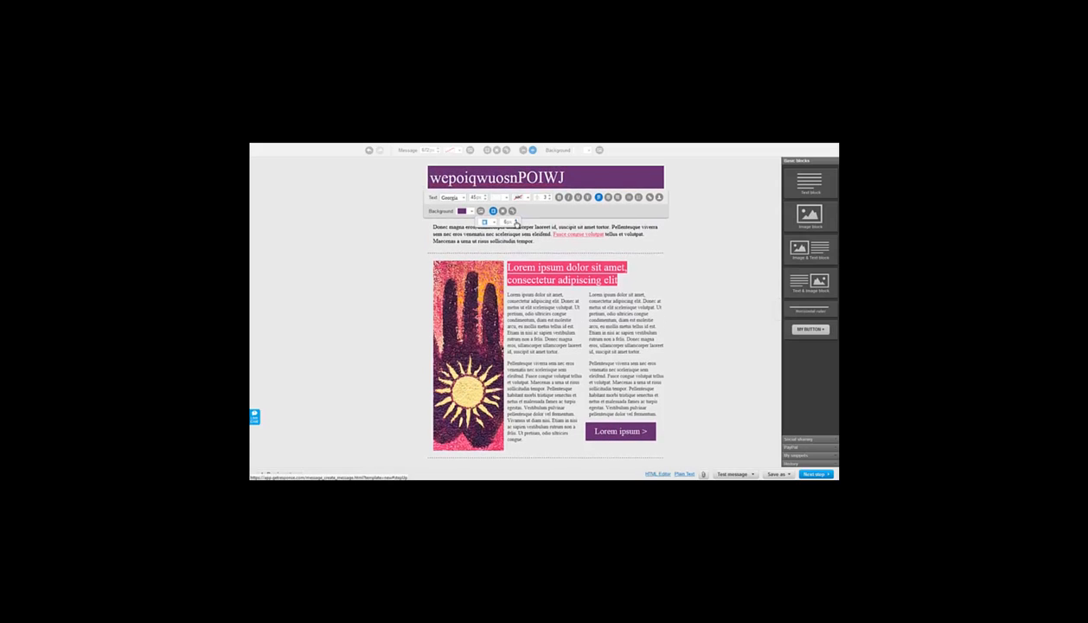
Bring the purple heading's spacing on all sides back down to 0 px and finish editing the block.
click(516, 226)
click(517, 225)
click(517, 225)
click(517, 224)
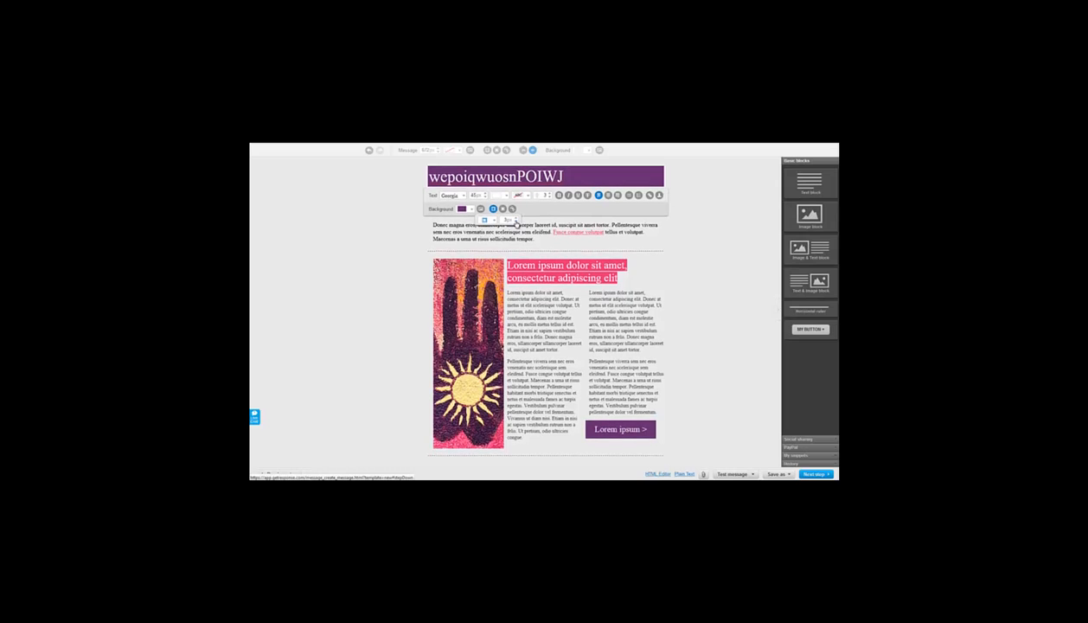
click(516, 223)
click(517, 223)
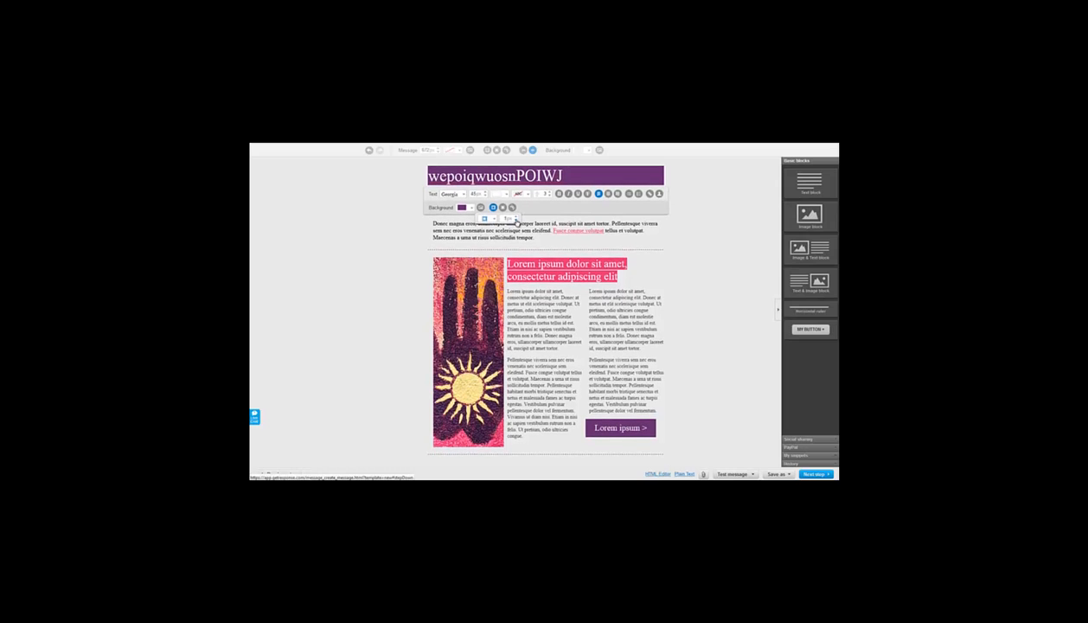
click(701, 195)
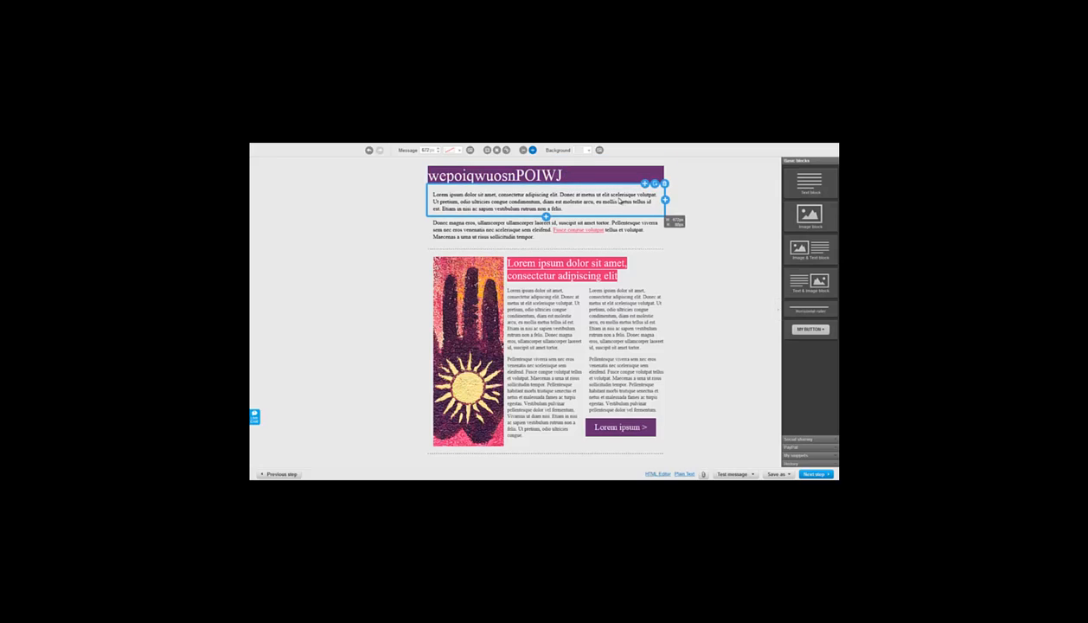
Remove the spacing from all sides of the first text block below the purple heading and finish editing it.
click(594, 201)
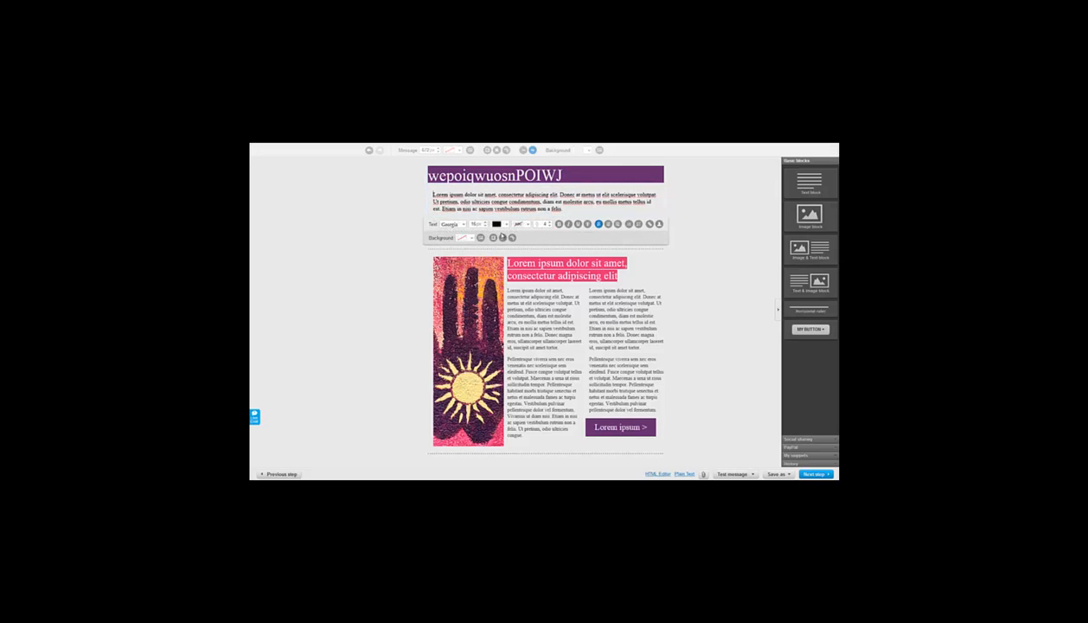
click(493, 238)
click(728, 225)
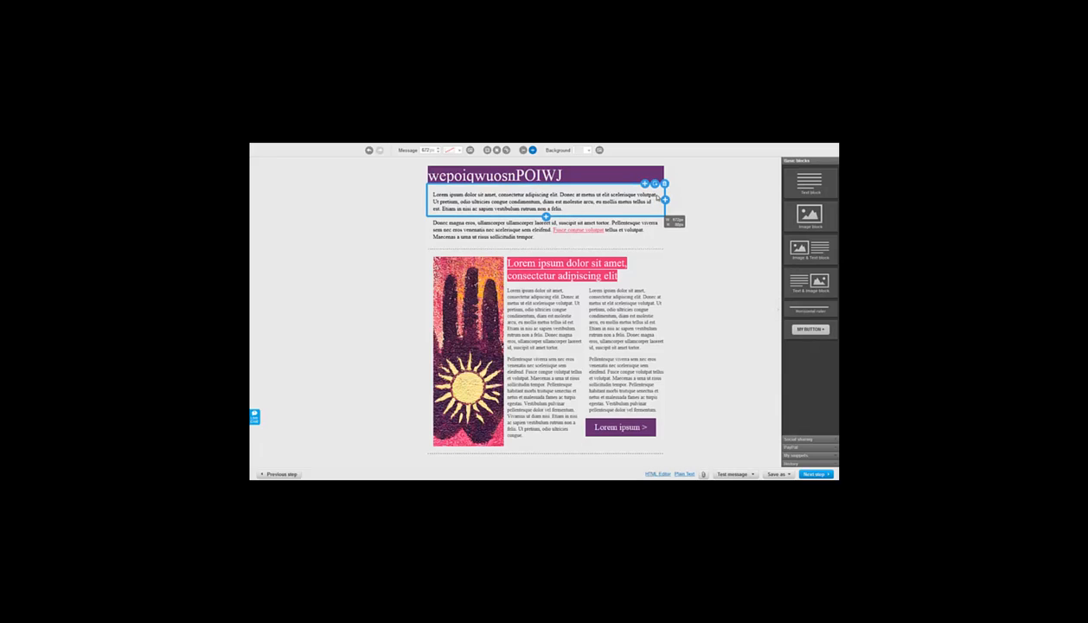
click(610, 204)
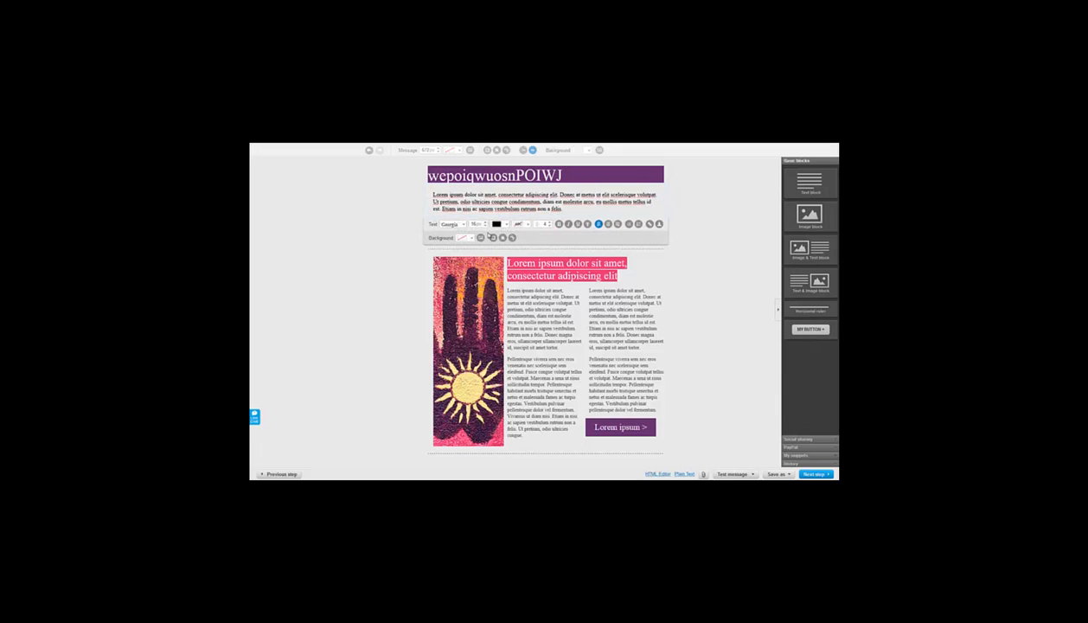
click(493, 238)
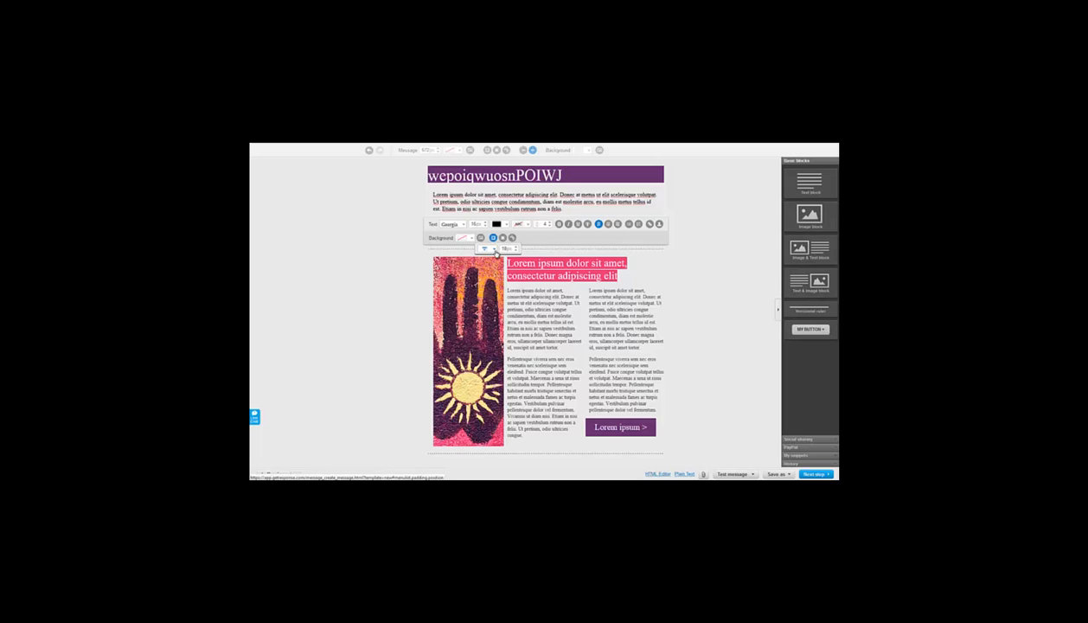
click(485, 248)
click(487, 258)
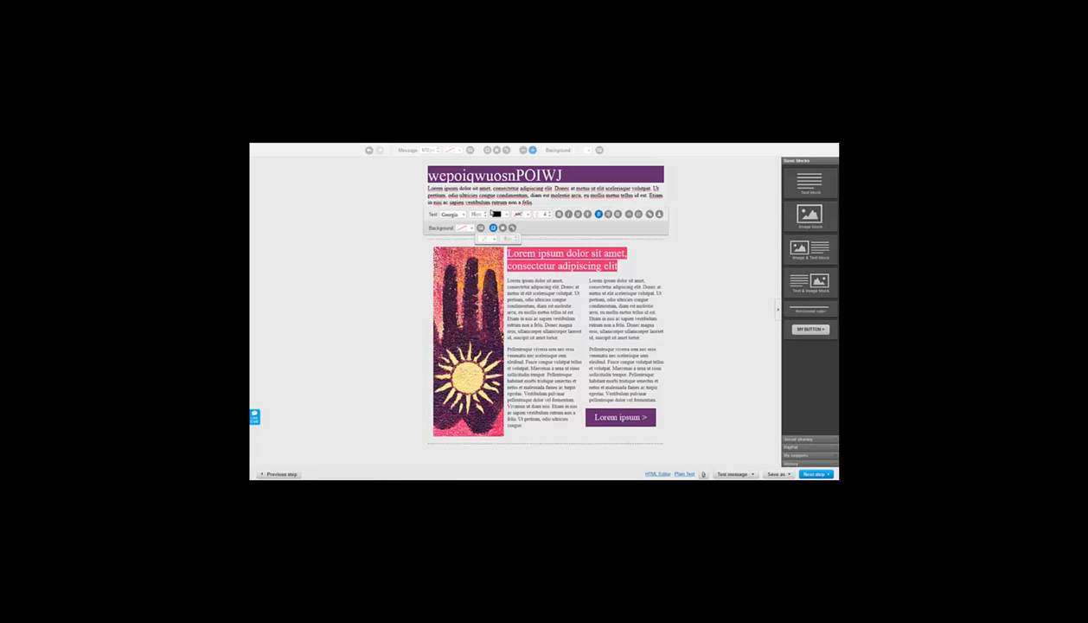
click(696, 220)
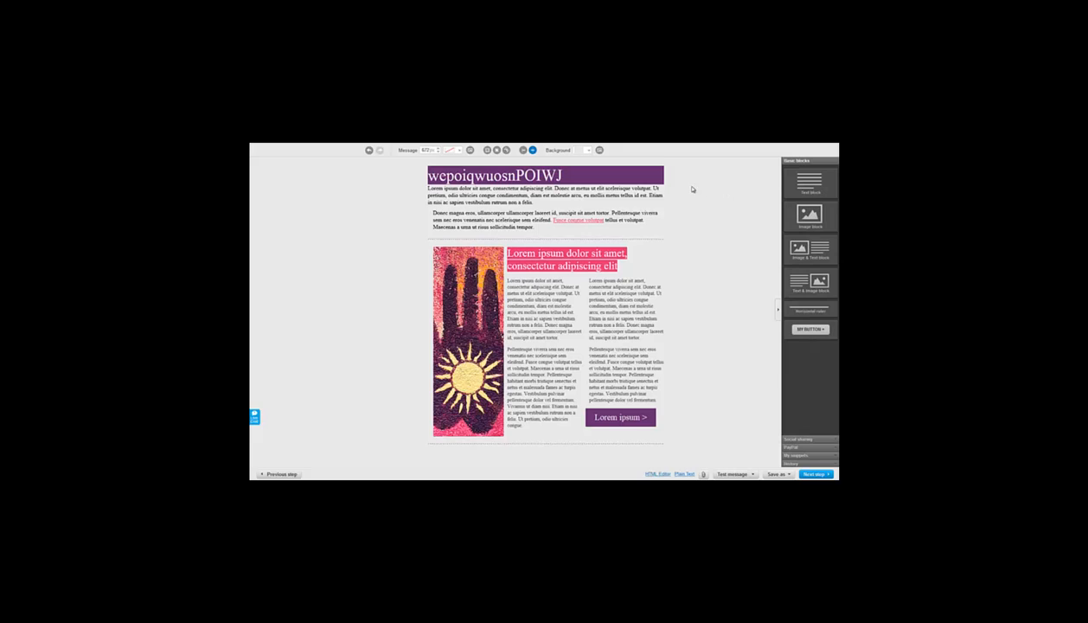
Examine the border options of the first text block, including the sides available, without applying a border.
mouse_move(643, 199)
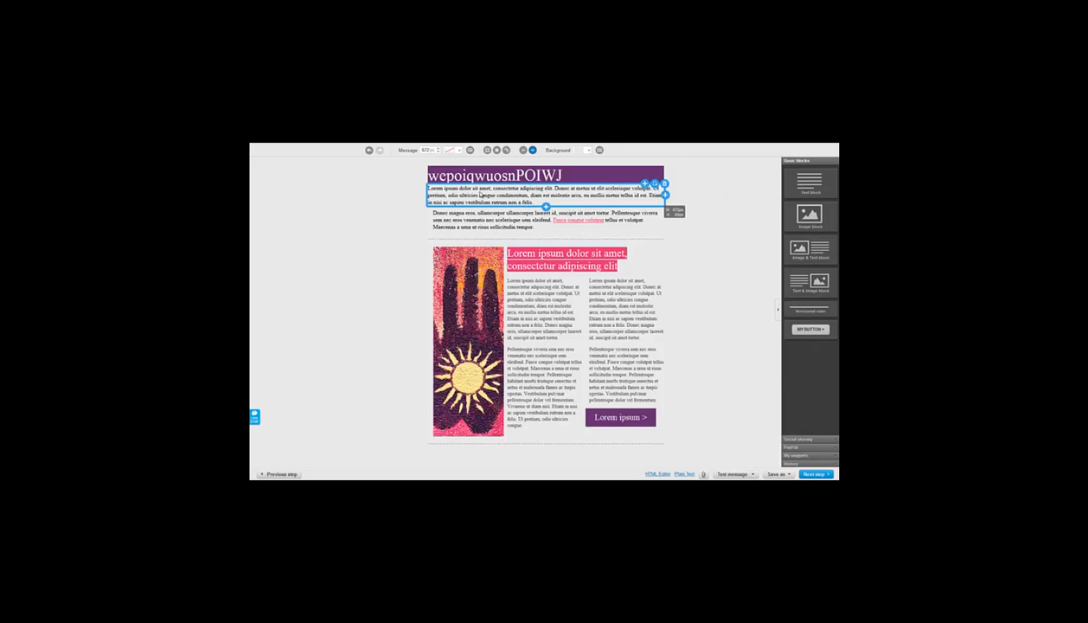
click(537, 194)
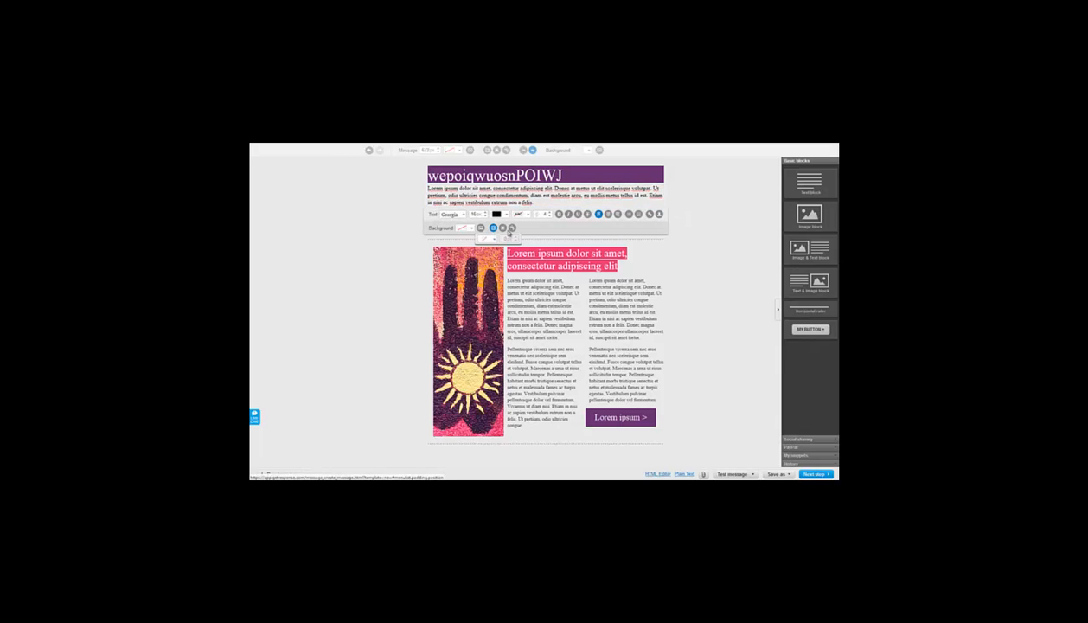
click(503, 228)
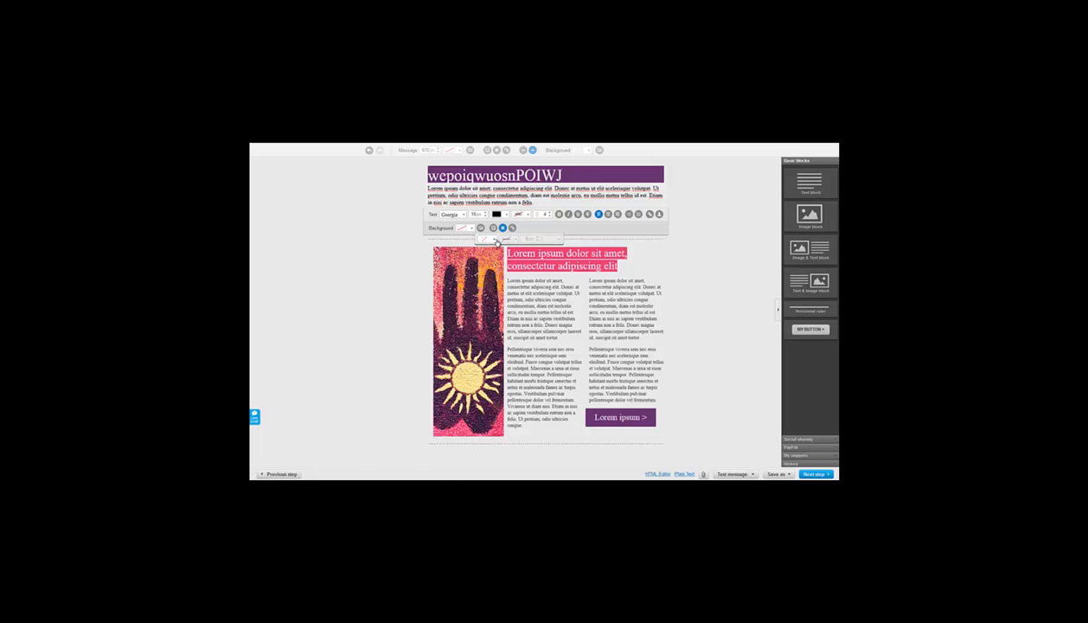
click(483, 239)
click(705, 209)
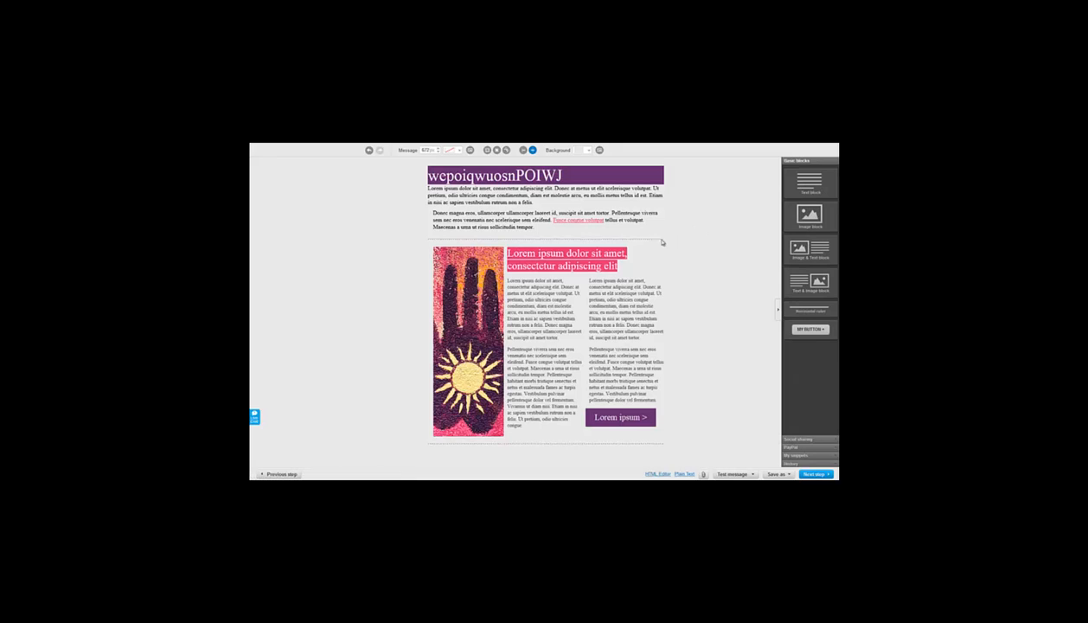
Review the line style and colour options of the divider below the two paragraphs without changing it.
mouse_move(612, 241)
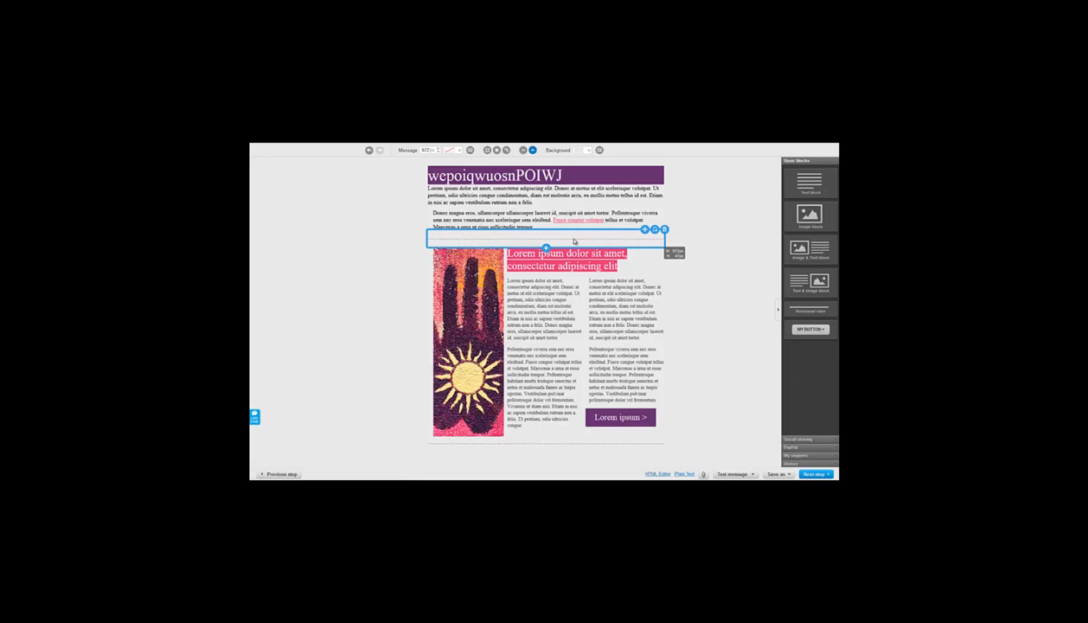
click(574, 241)
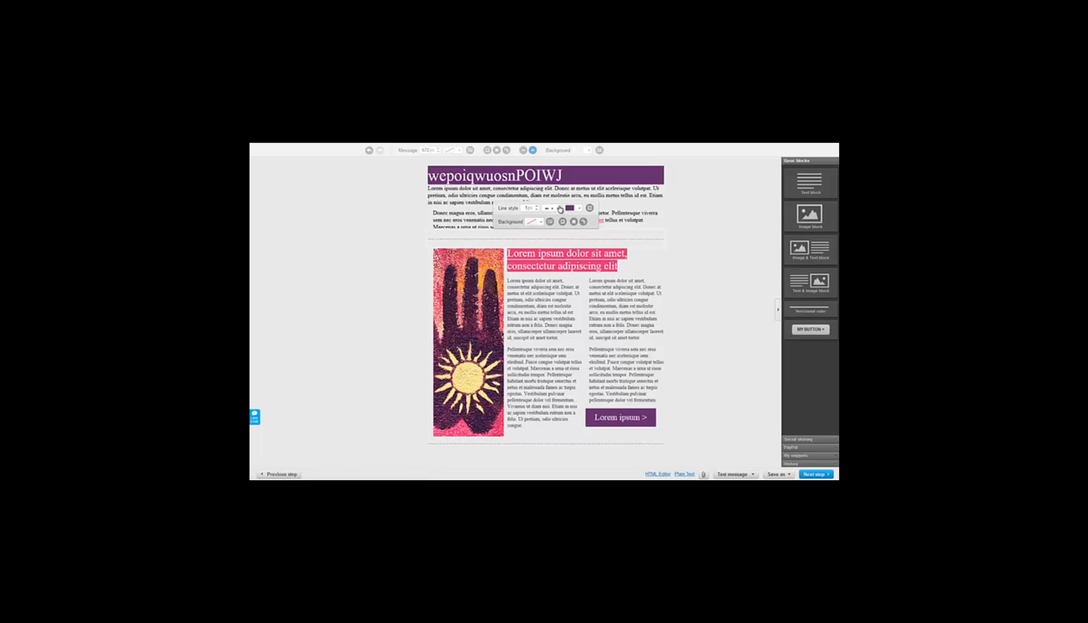
click(550, 209)
click(577, 209)
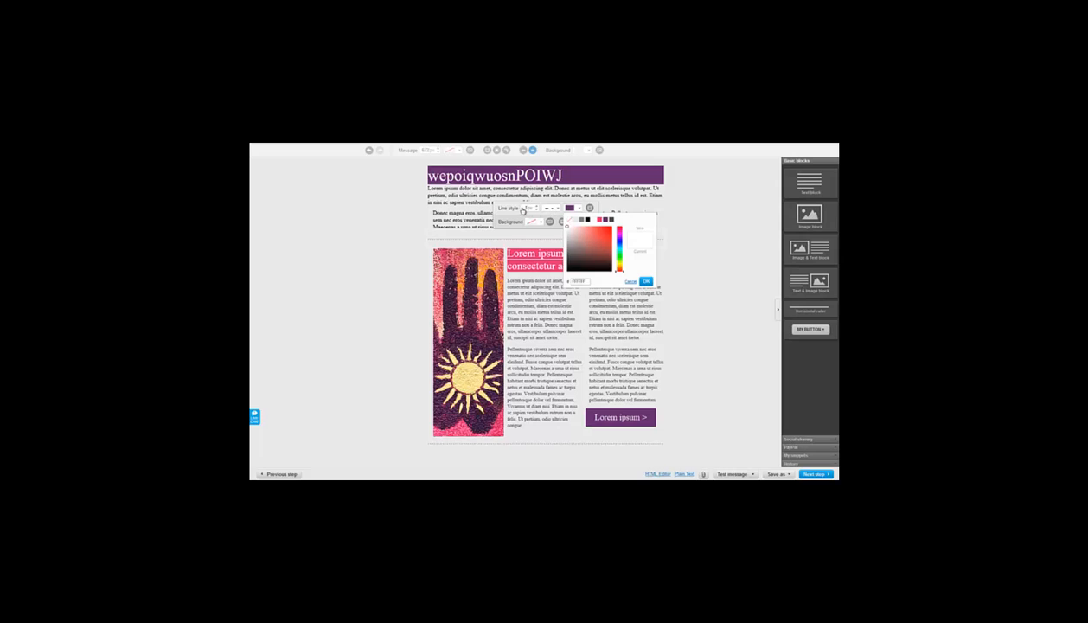
click(522, 211)
click(572, 194)
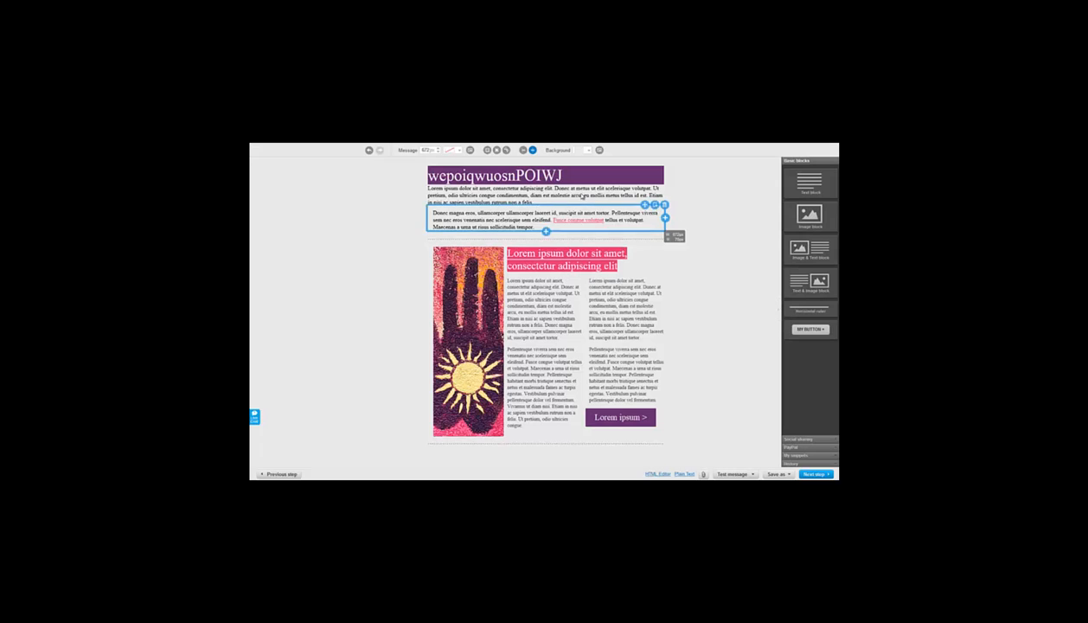
Replace the first paragraph below the purple heading with a Text & image block.
click(665, 184)
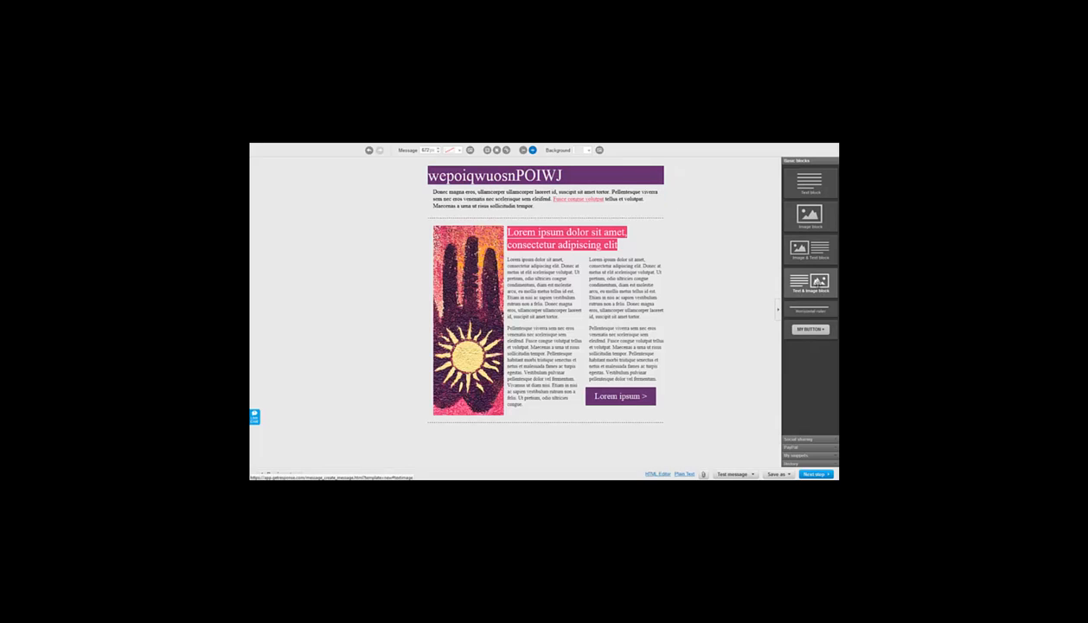
drag(813, 284, 543, 213)
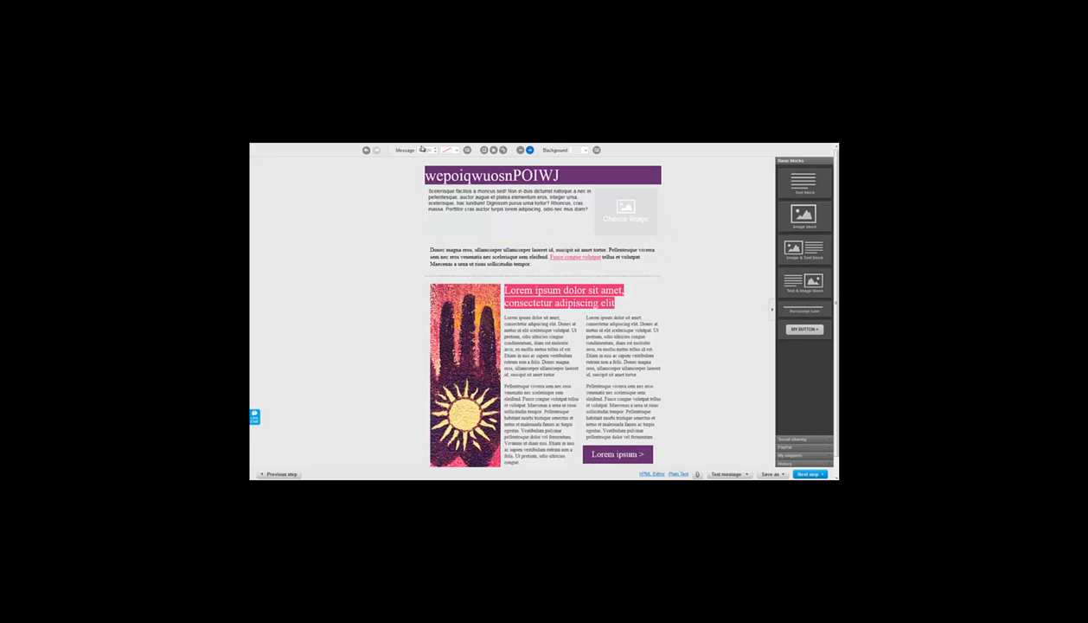
Open the new block for editing and slightly increase the height of its image frame.
click(543, 197)
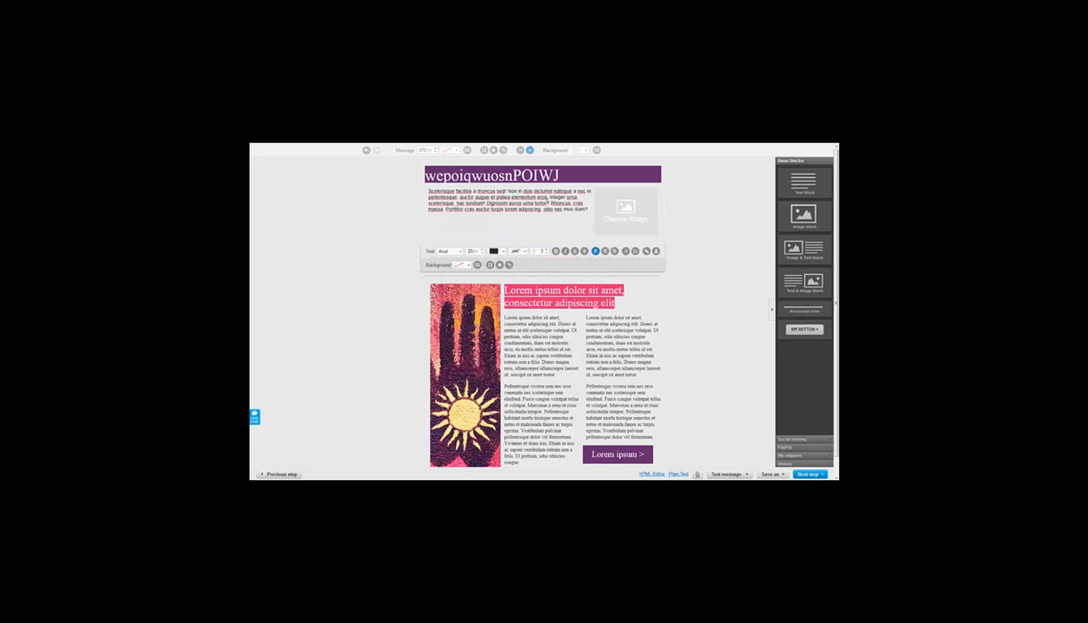
click(624, 221)
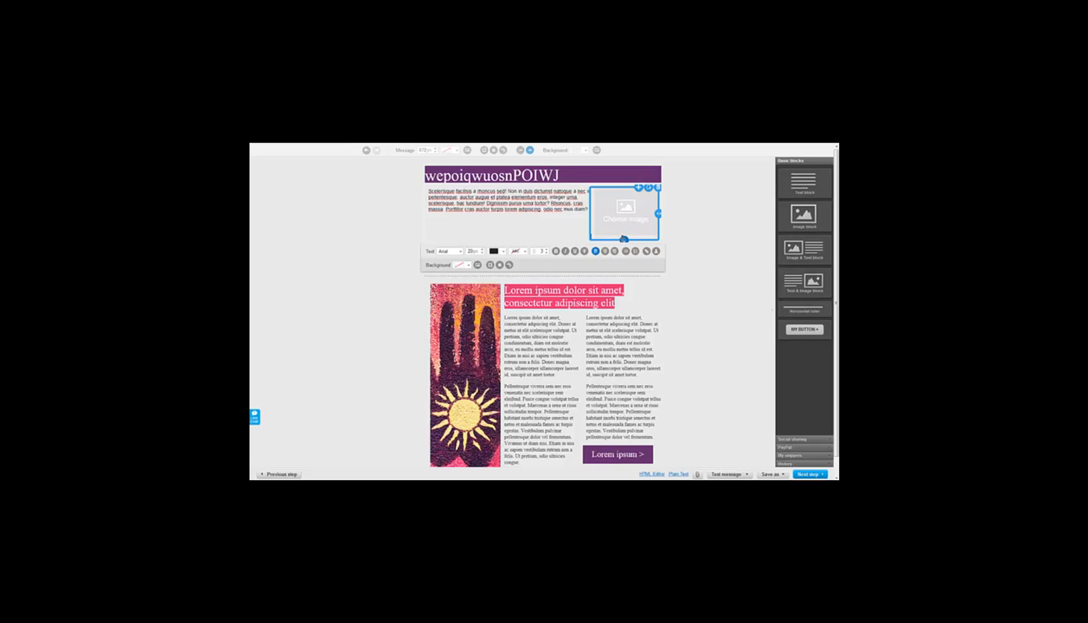
mouse_move(623, 238)
mouse_down()
mouse_move(624, 254)
mouse_move(623, 242)
mouse_up()
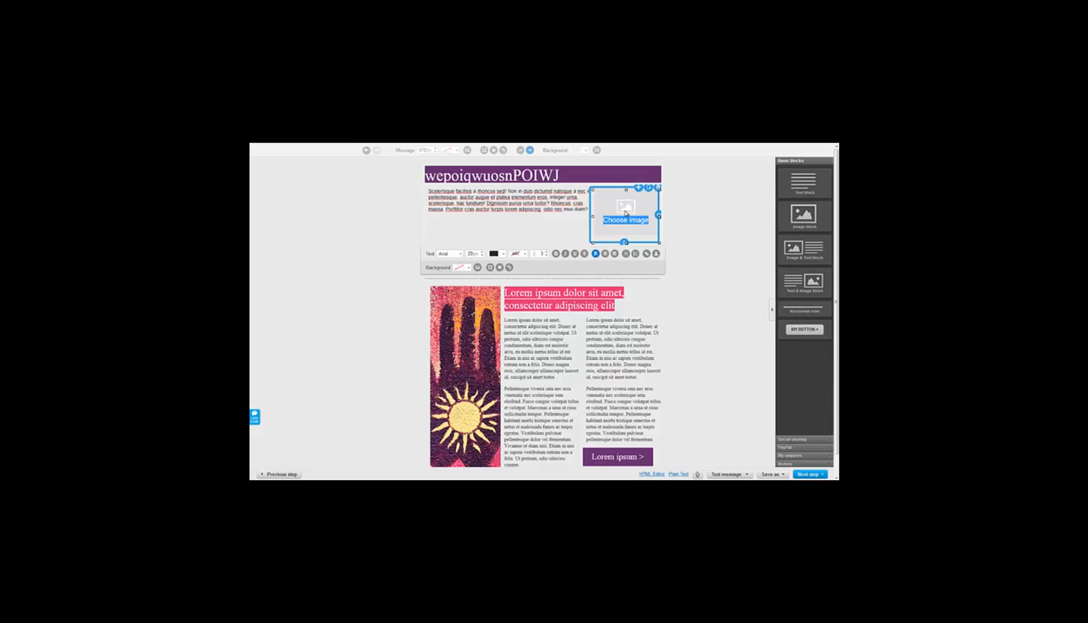
Browse the iStockphoto gallery, then fill the image placeholder with the hand-held light bulb picture from My images.
click(625, 216)
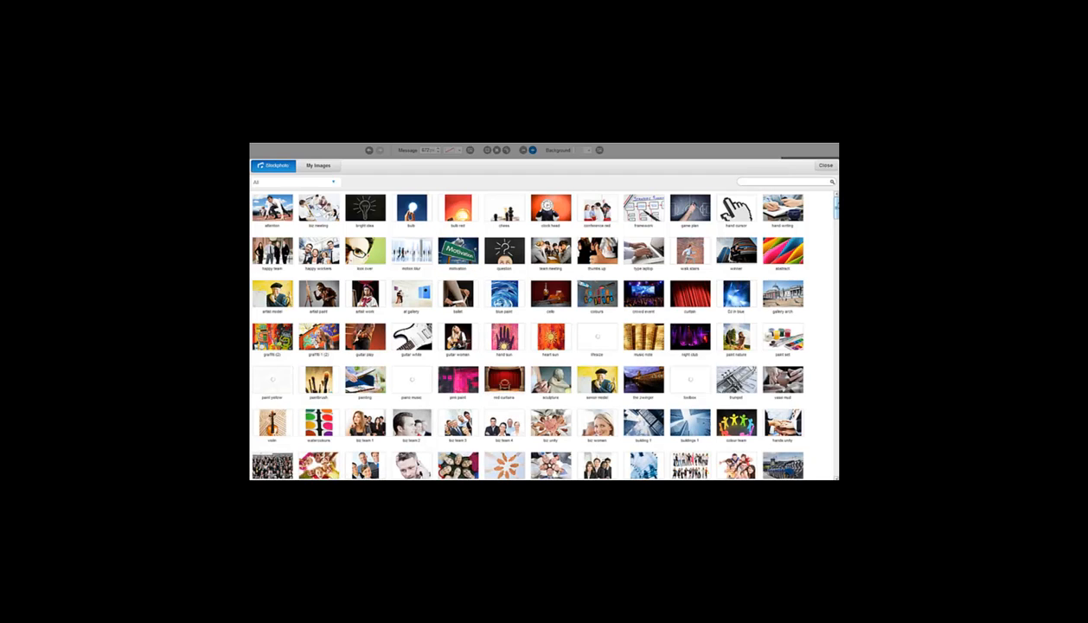
scroll(537, 333, down, 10)
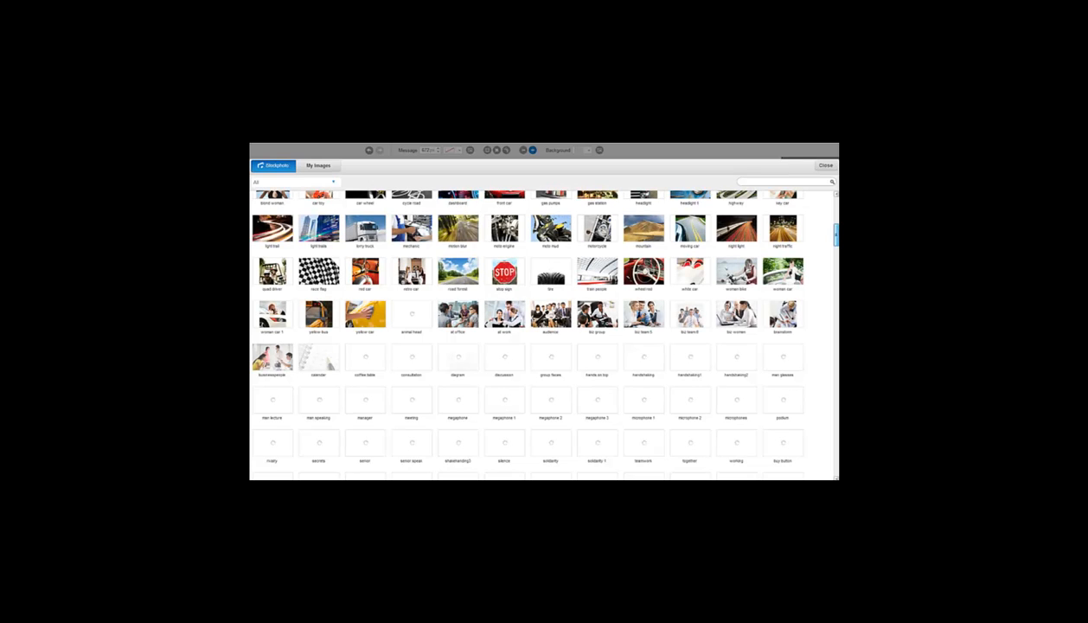
scroll(544, 333, up, 4)
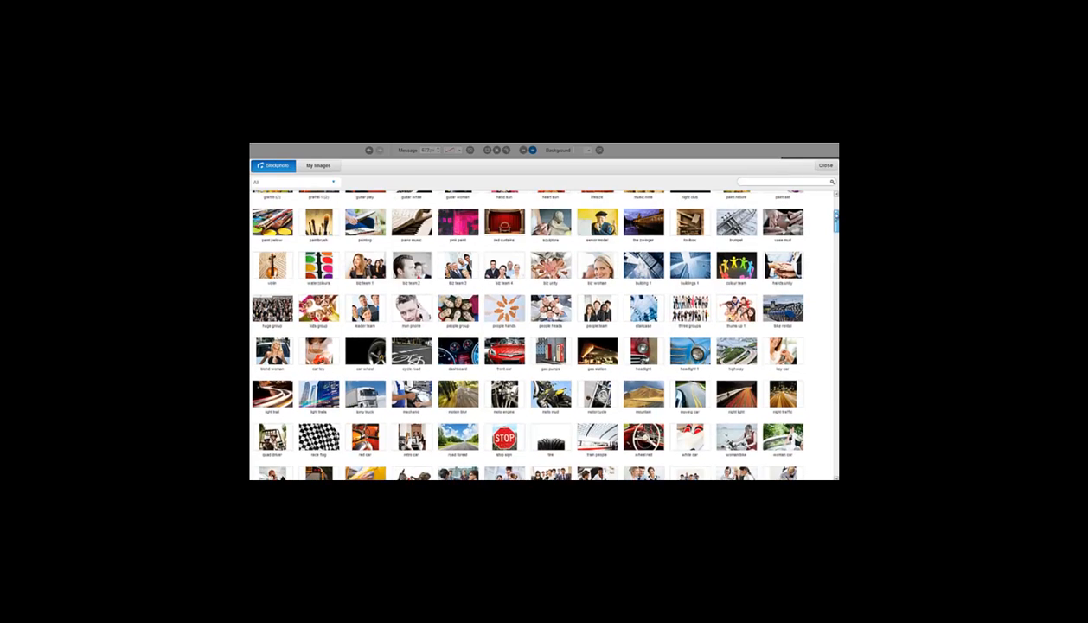
scroll(586, 260, up, 3)
click(313, 166)
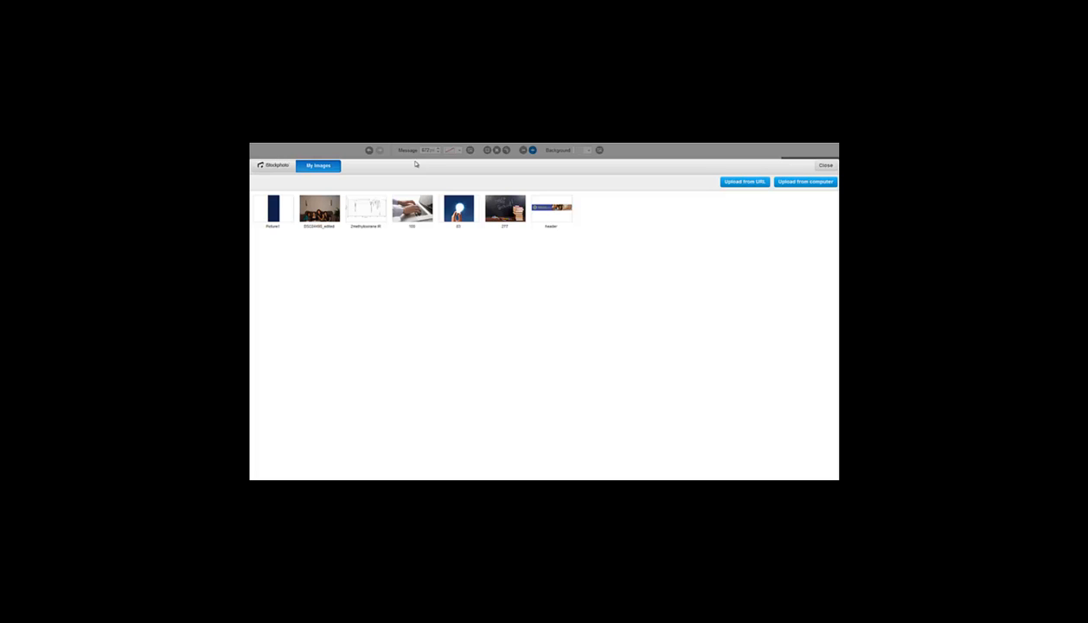
mouse_move(457, 216)
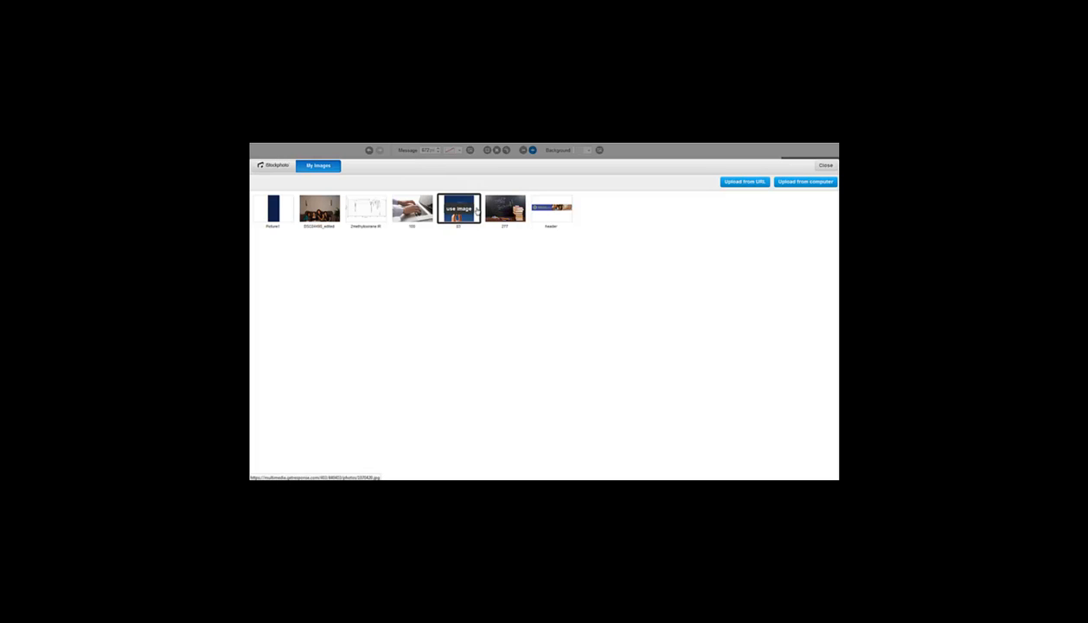
mouse_move(499, 213)
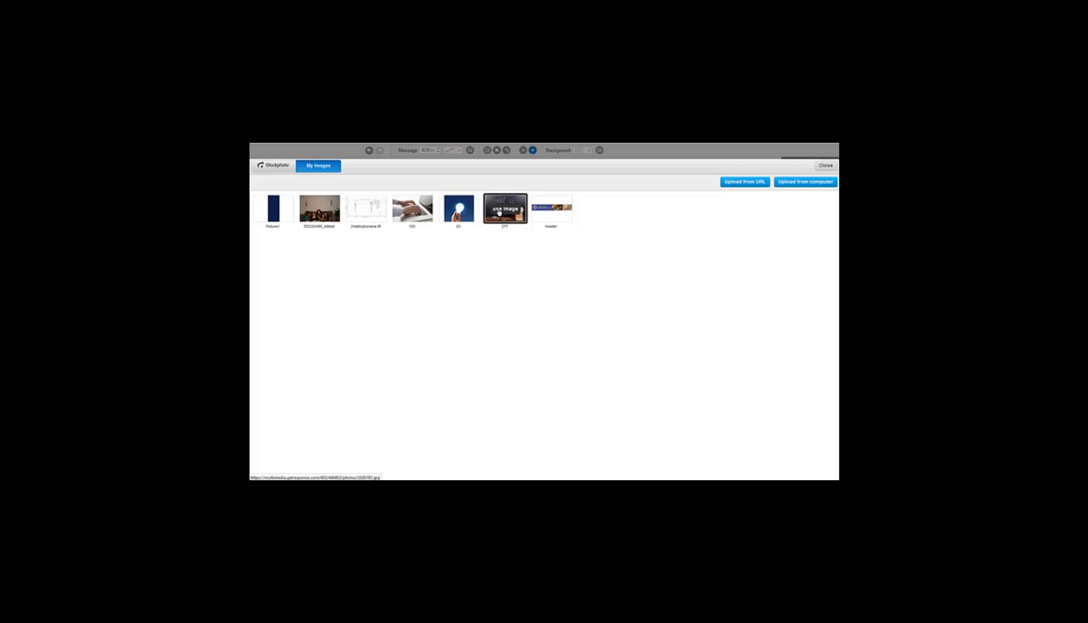
click(460, 209)
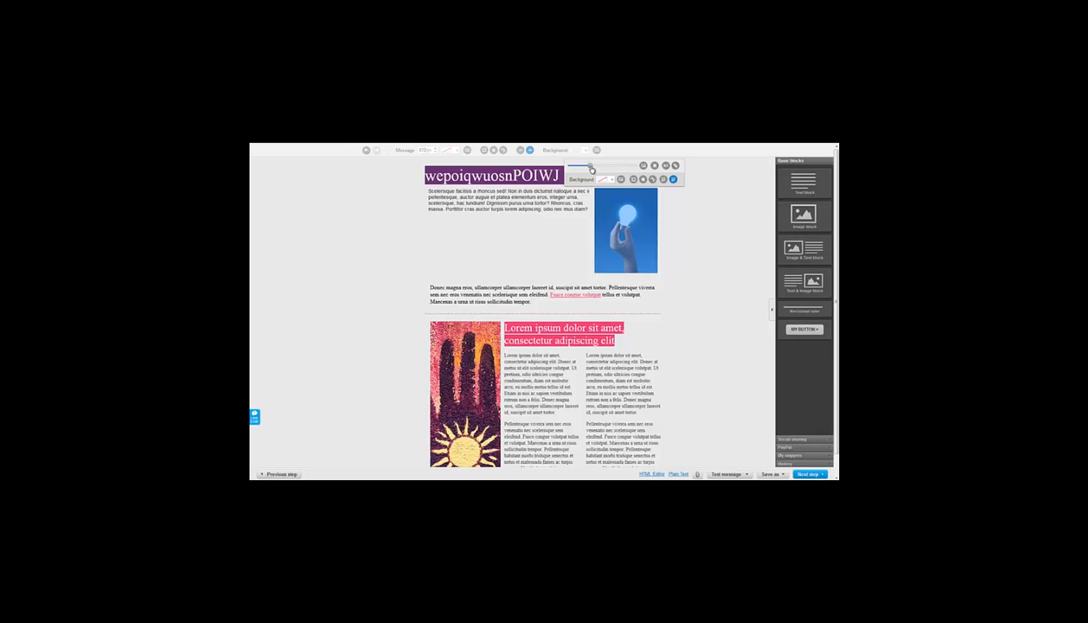
Shrink the light bulb picture slightly within its frame and remove the spacing on all its sides.
drag(592, 170, 588, 172)
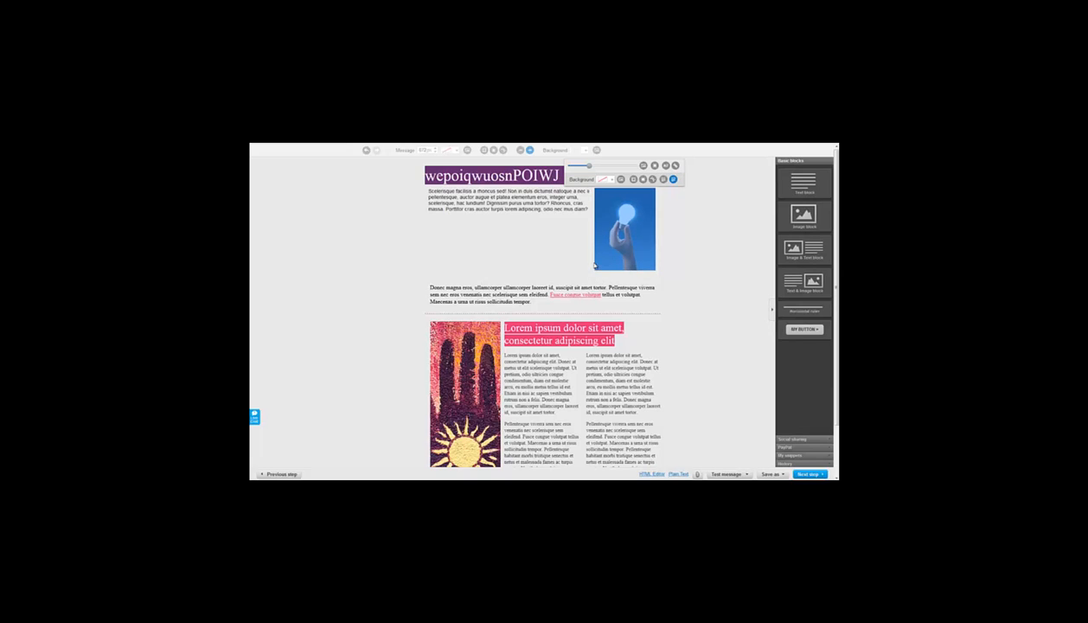
click(633, 180)
click(624, 190)
click(627, 210)
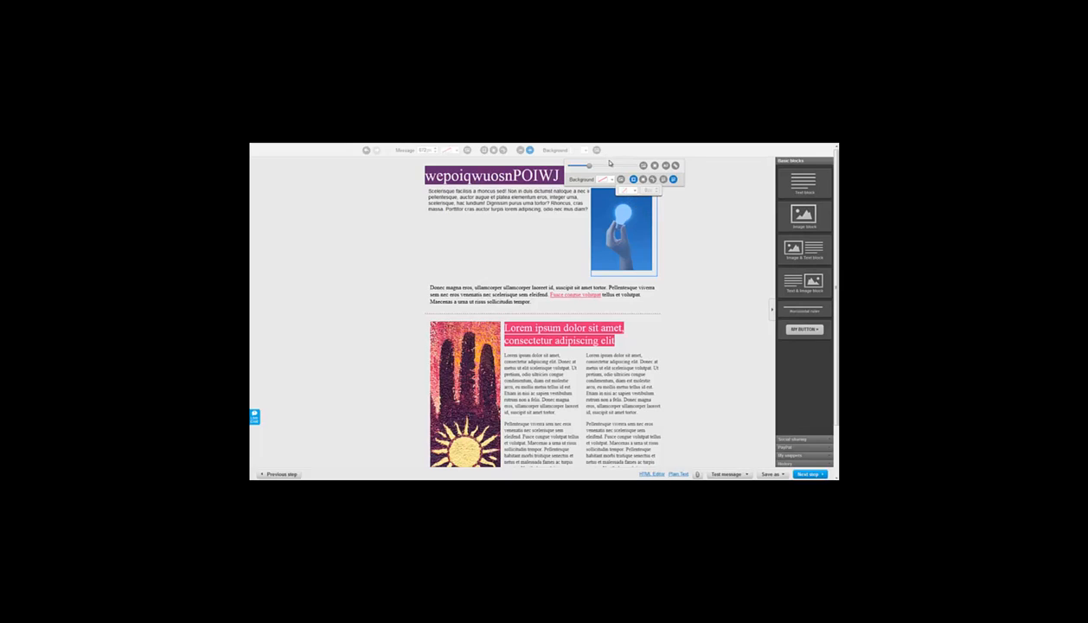
Enlarge the light bulb picture until it fills its frame completely and finish editing the image.
click(591, 168)
drag(591, 169, 592, 171)
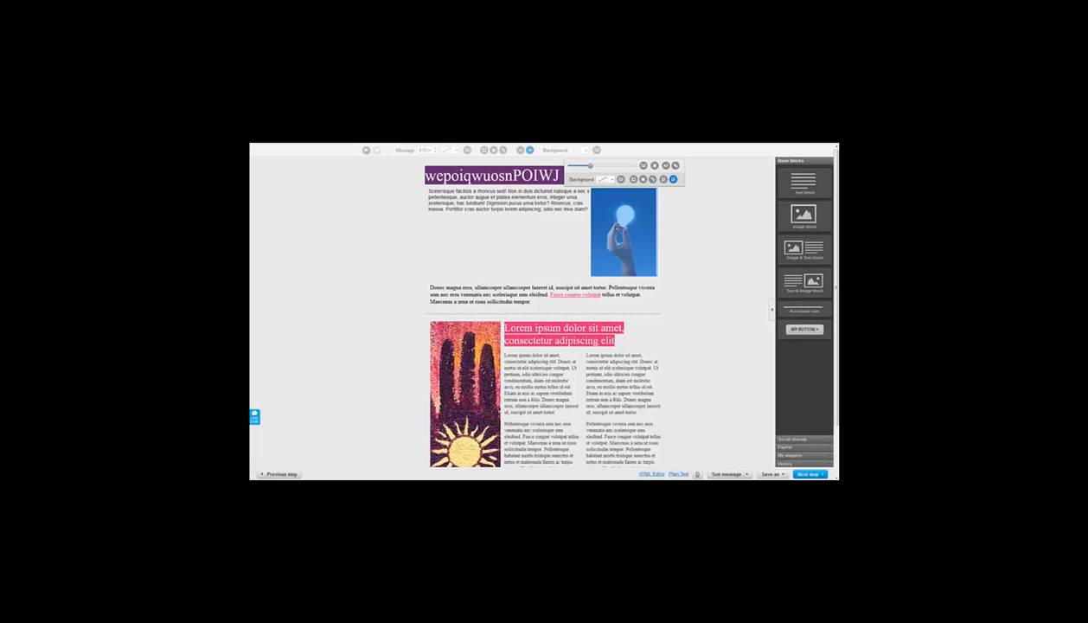
drag(591, 169, 592, 169)
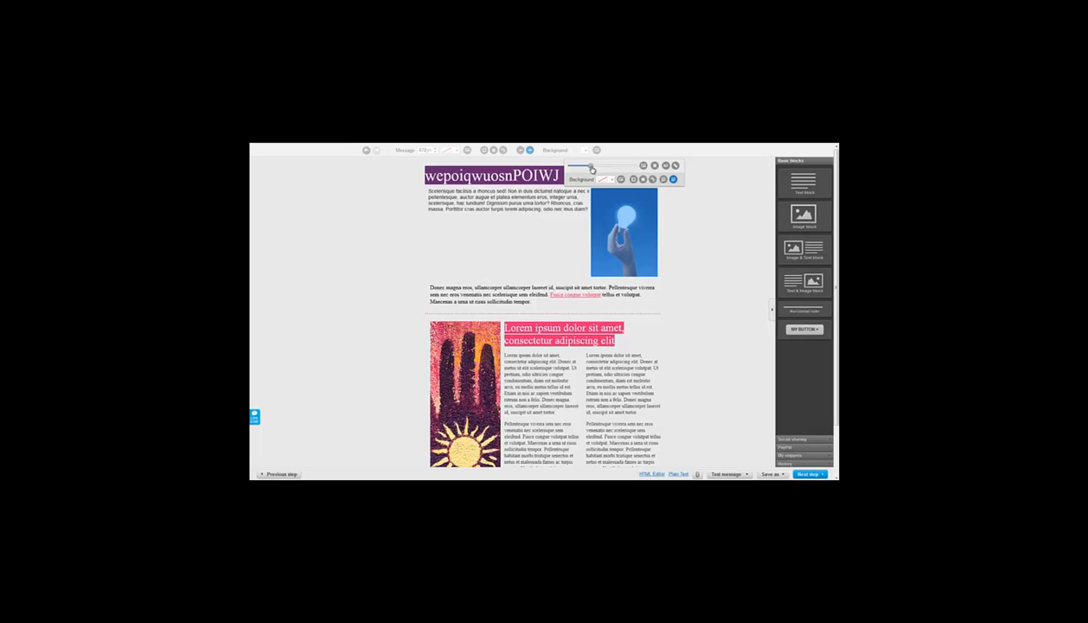
click(717, 227)
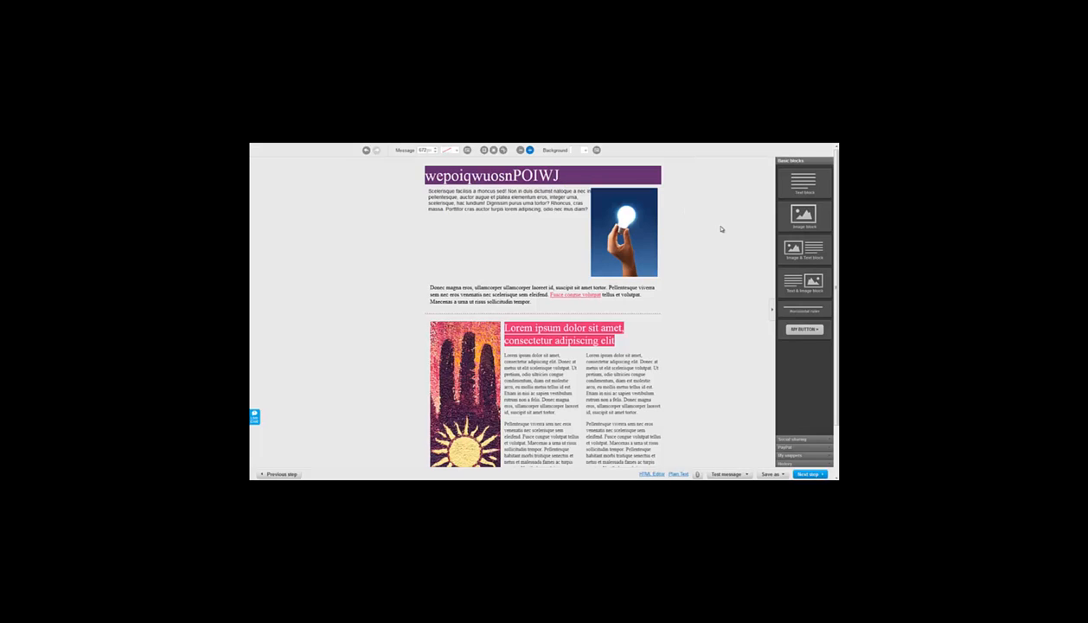
Crop the lower part of the light bulb picture by shortening its frame, and move it to the left of the block's text.
click(541, 201)
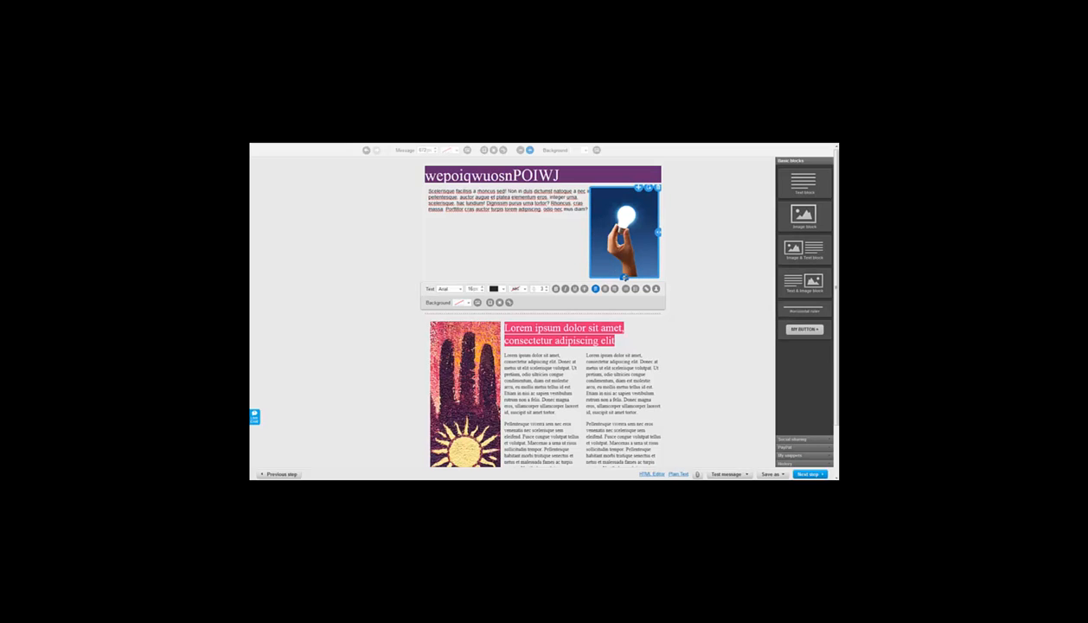
drag(624, 278, 622, 245)
click(634, 213)
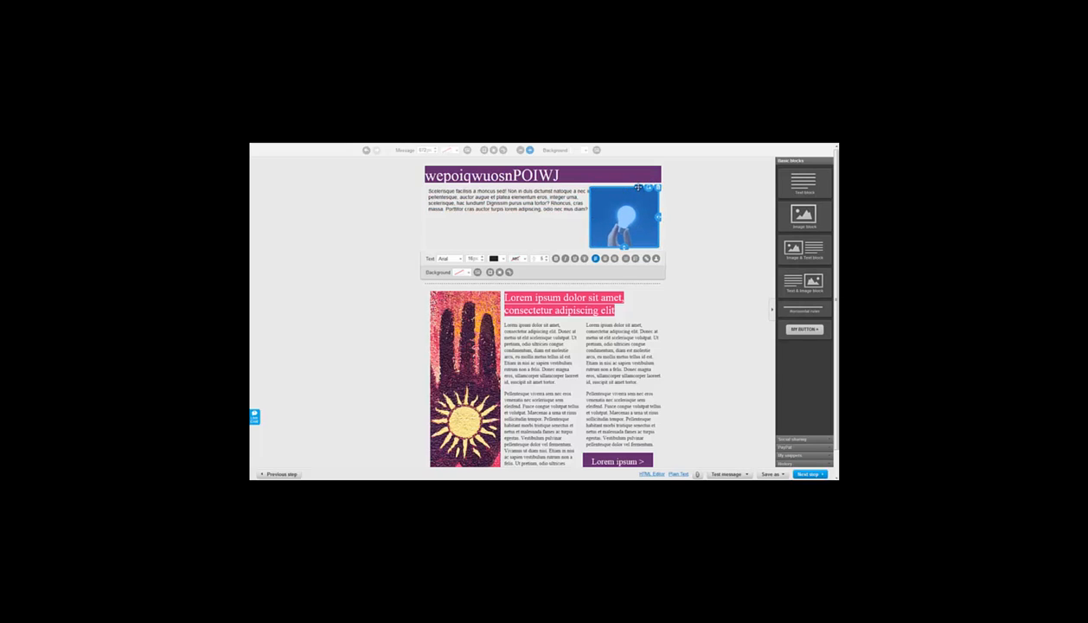
drag(640, 188, 656, 205)
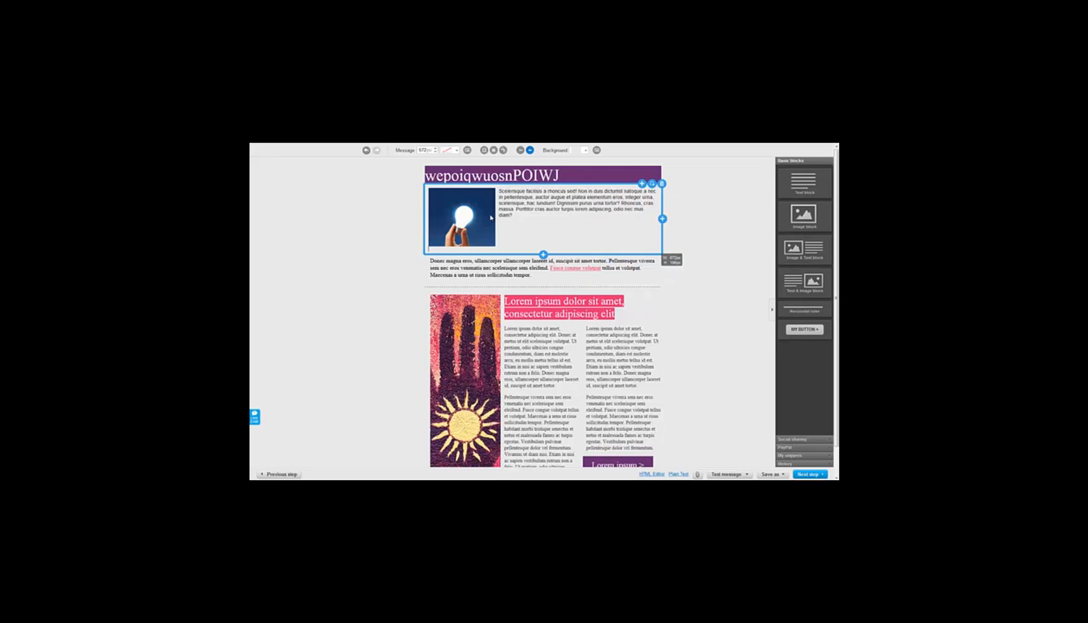
click(523, 210)
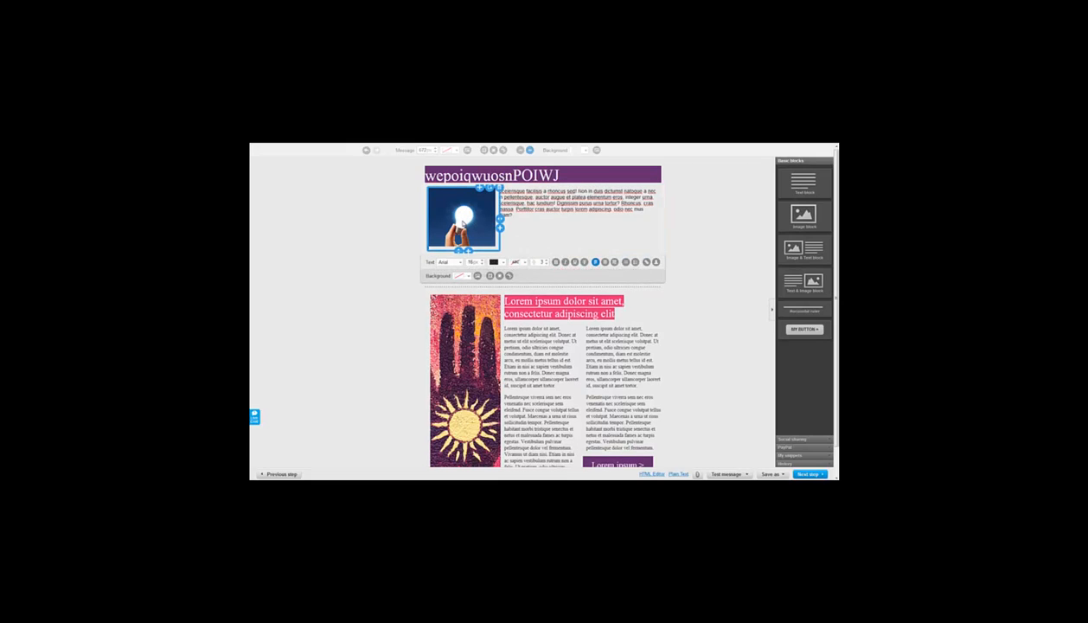
Widen the light bulb picture's frame slightly and move the picture to the right of the block's text.
drag(500, 219, 504, 218)
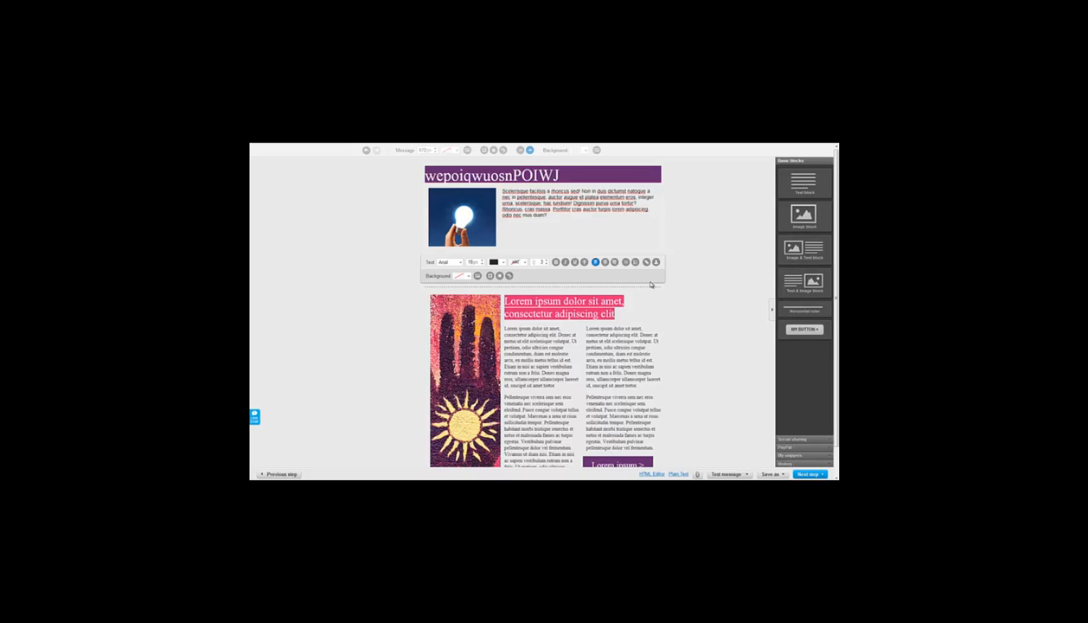
click(472, 218)
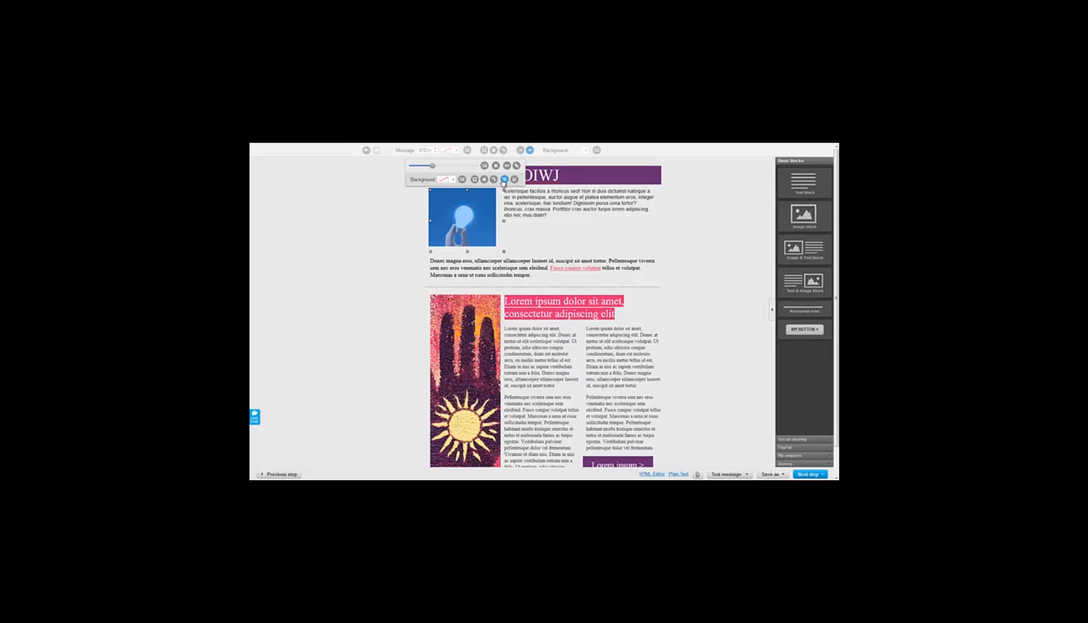
click(513, 179)
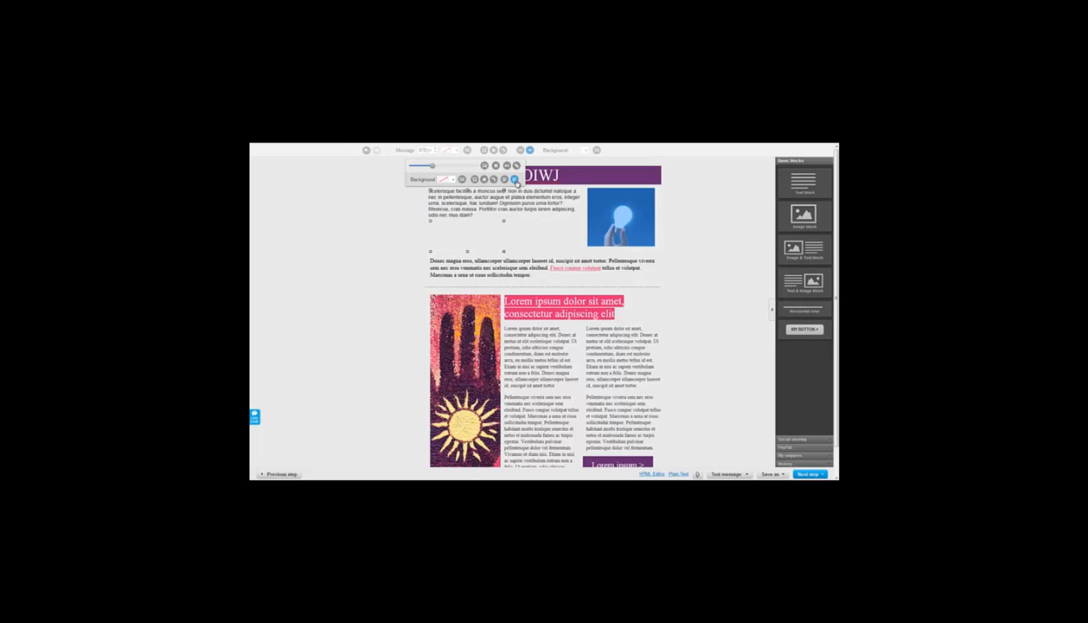
click(503, 179)
click(513, 179)
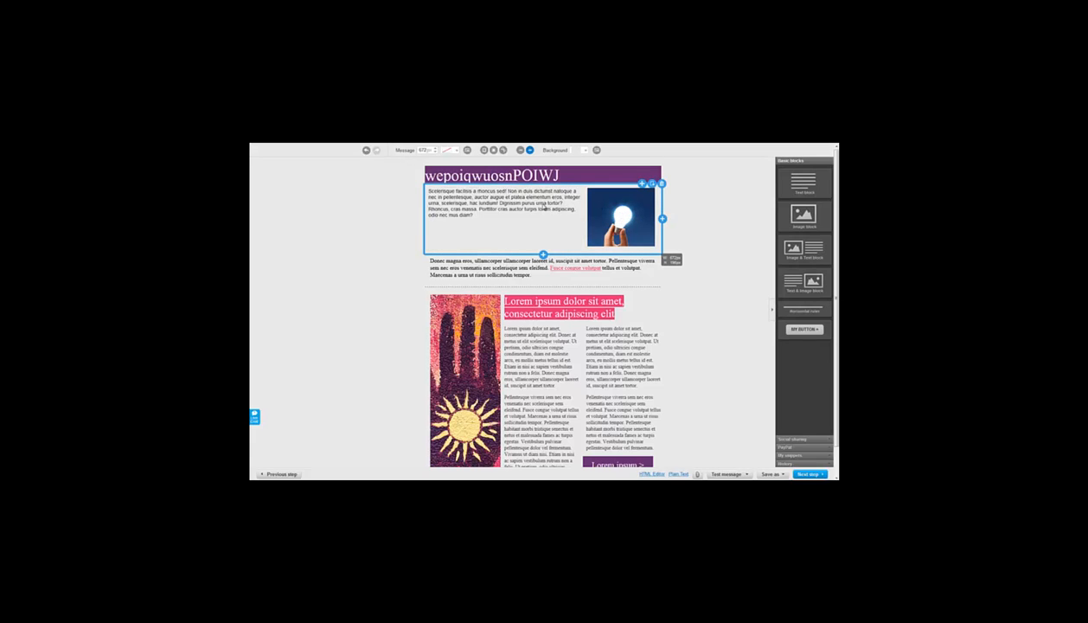
Shift the light bulb picture within its frame to show the hand and fine-tune its zoom so it fills the frame.
click(544, 207)
click(615, 225)
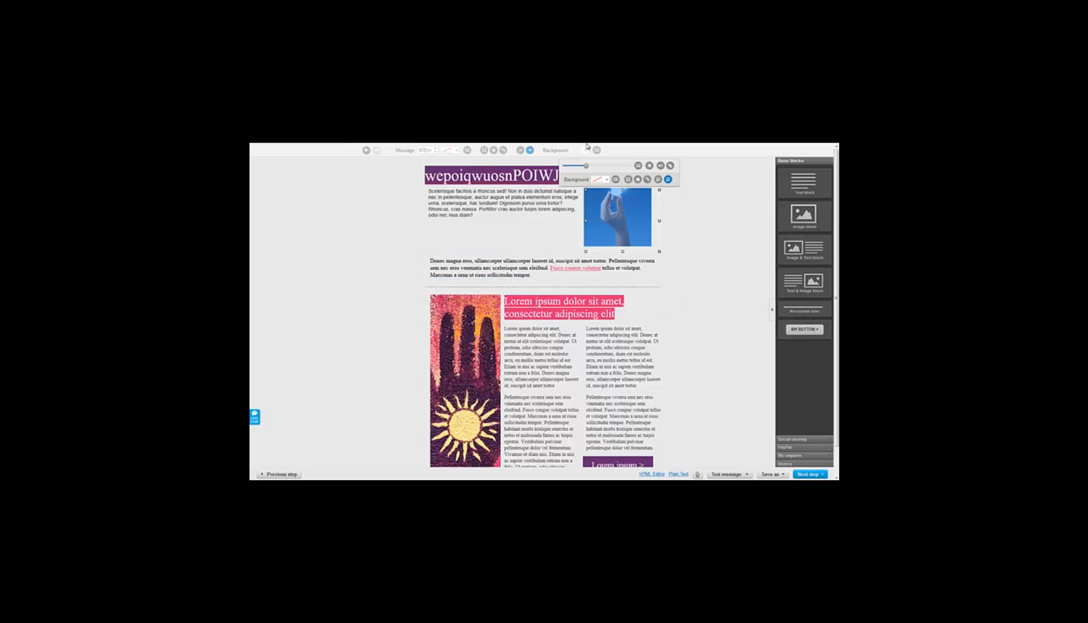
drag(588, 169, 593, 172)
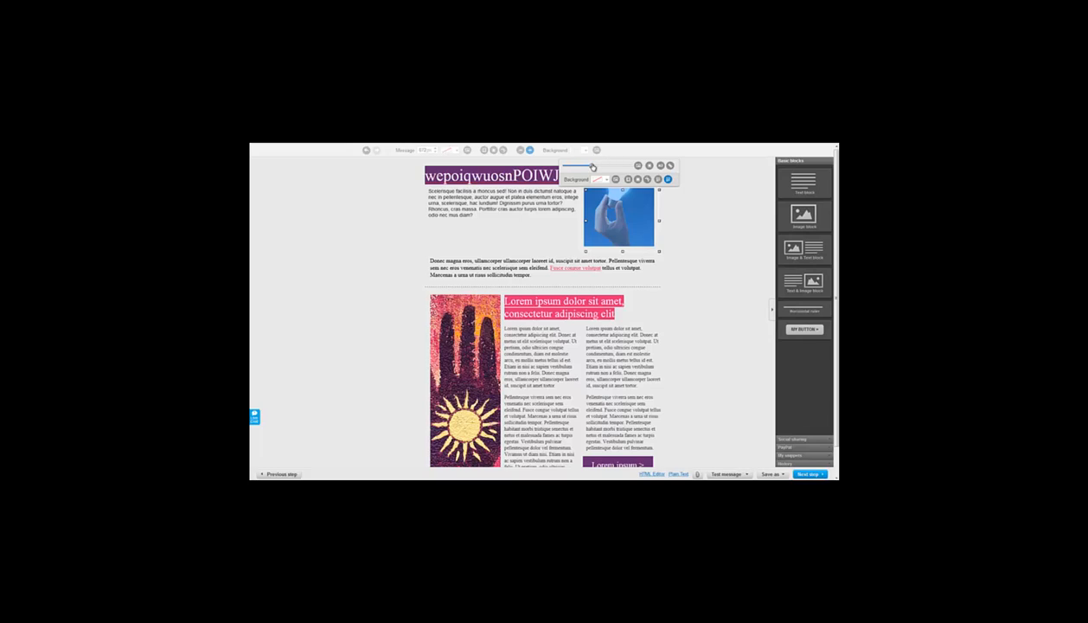
drag(584, 166, 588, 169)
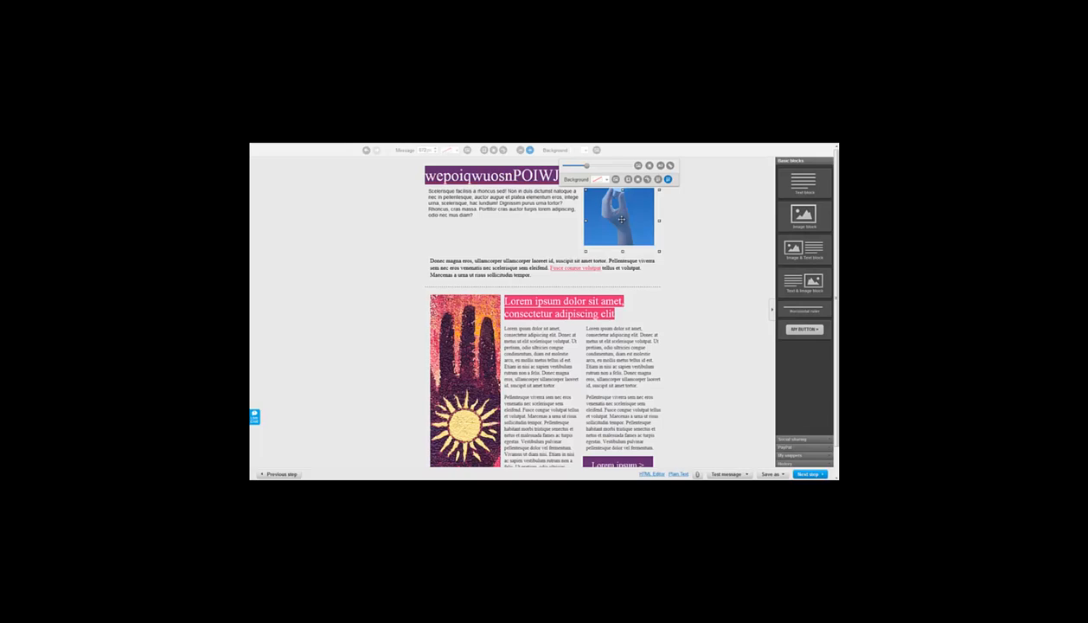
click(535, 200)
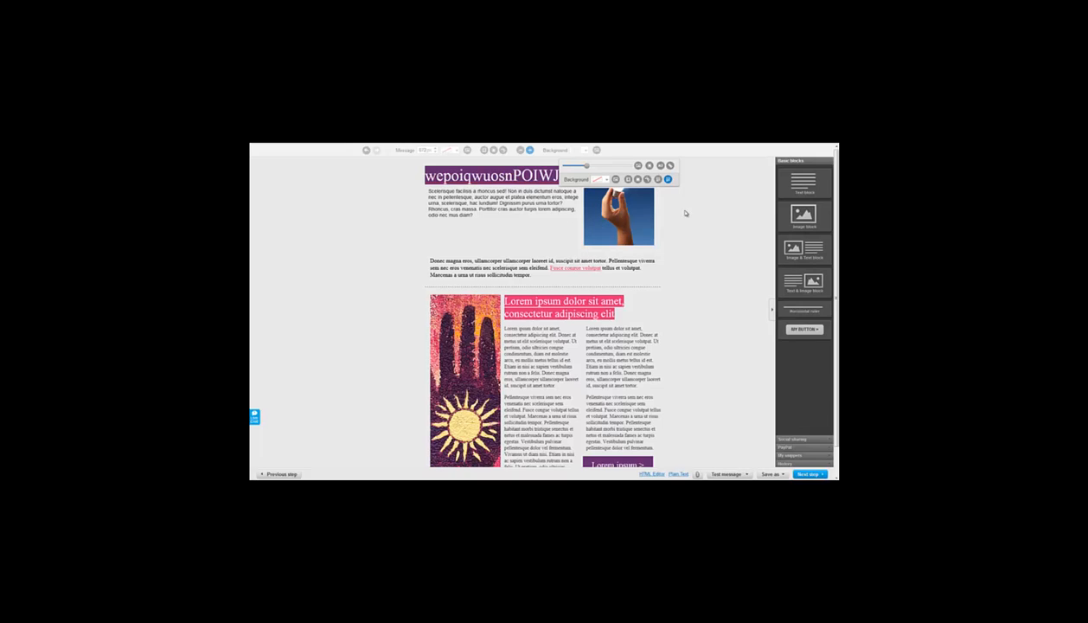
click(739, 205)
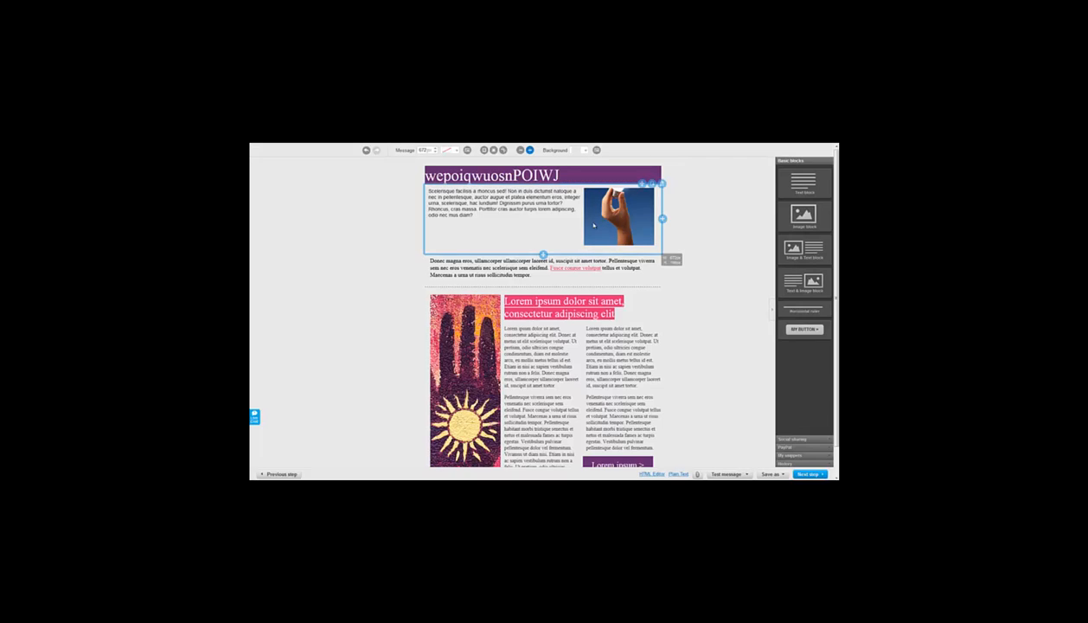
click(538, 203)
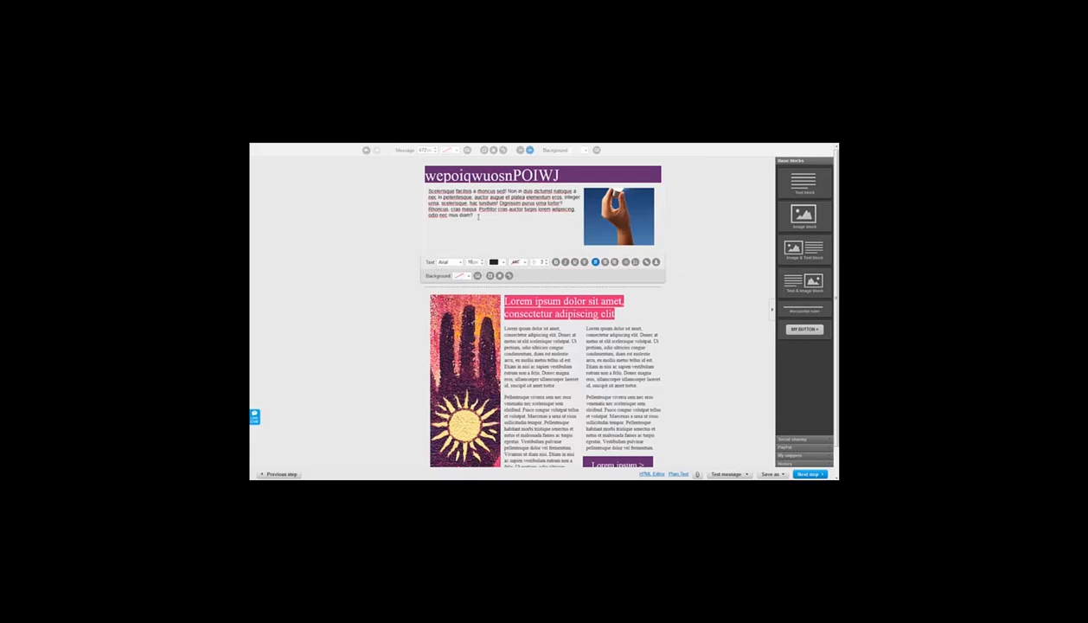
drag(453, 196, 472, 214)
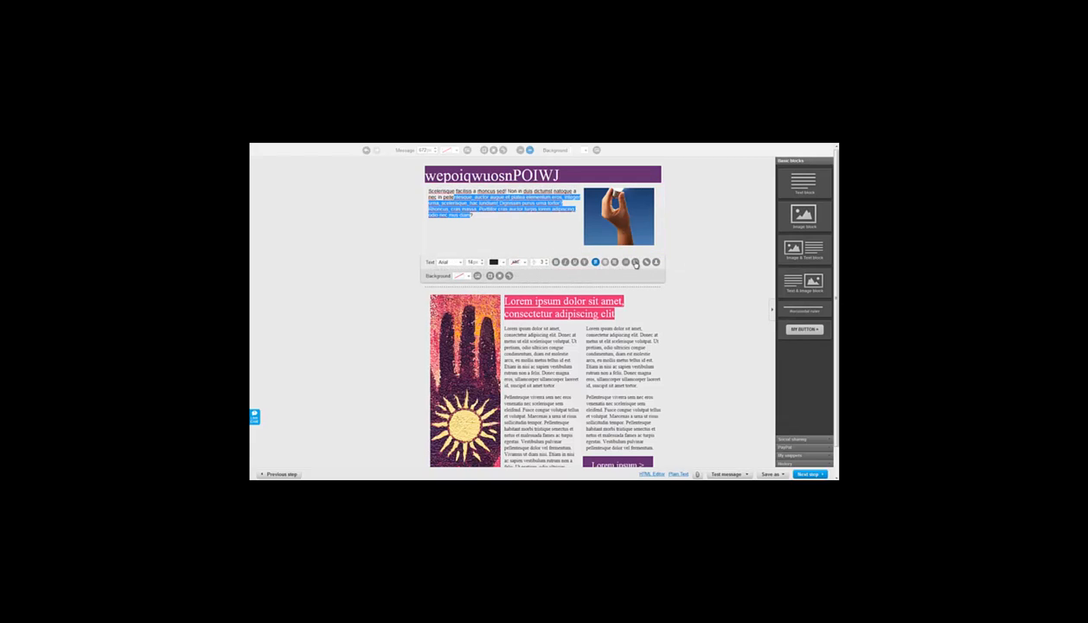
click(697, 237)
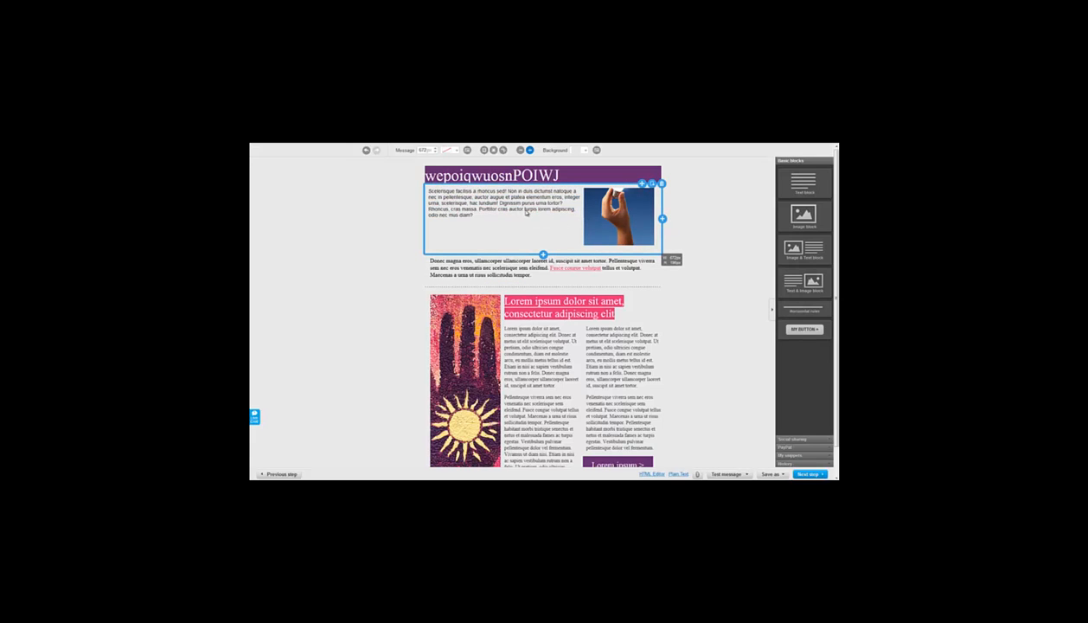
mouse_move(641, 184)
mouse_down()
mouse_move(643, 165)
mouse_move(648, 252)
mouse_move(634, 155)
mouse_move(641, 292)
mouse_move(643, 166)
mouse_move(642, 246)
mouse_move(645, 192)
mouse_up()
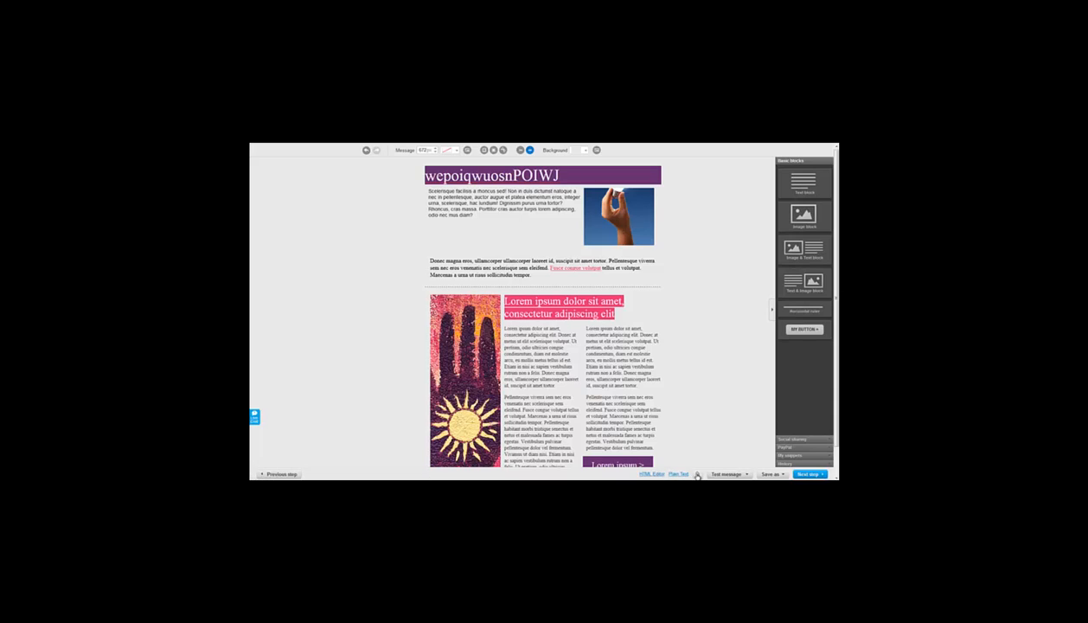
Run the Inbox Preview for the message and look through its web-based, desktop and mobile client previews.
click(731, 474)
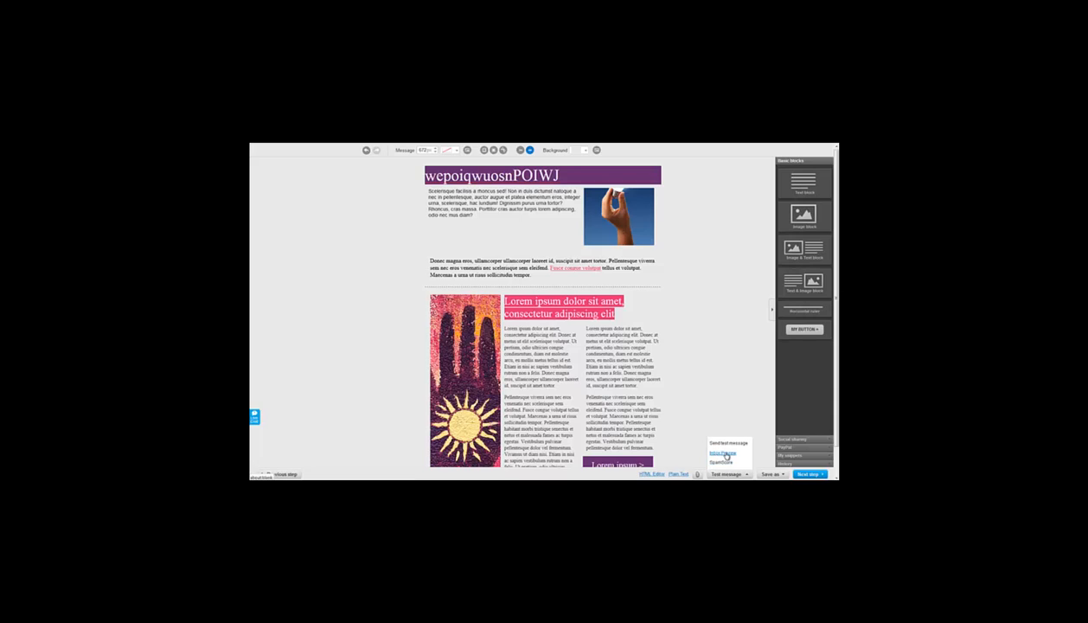
click(726, 454)
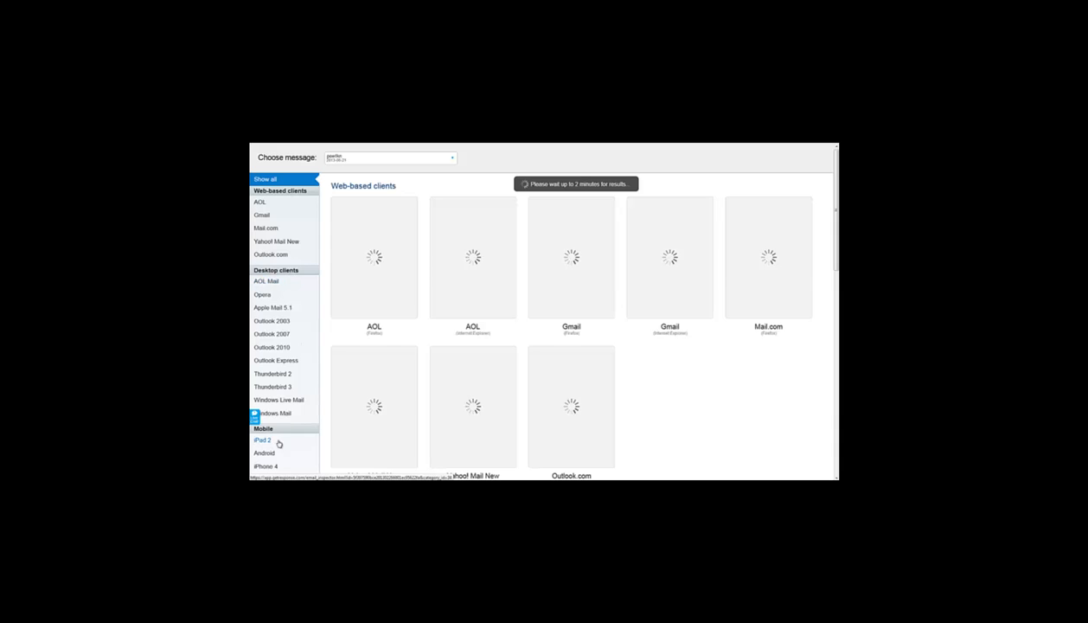
drag(837, 227, 834, 423)
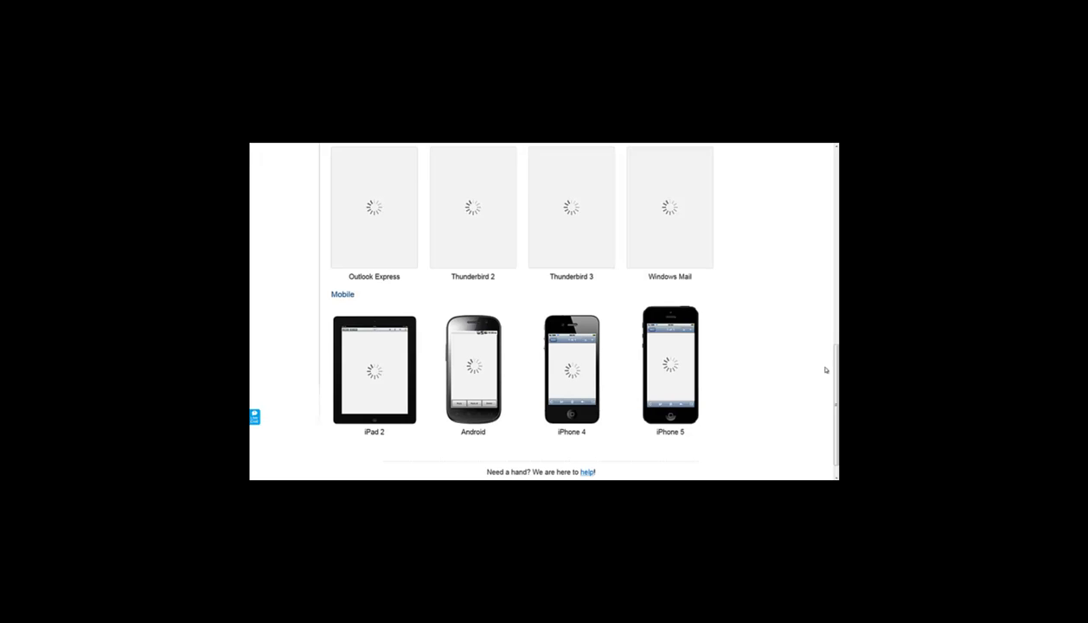
drag(837, 389, 824, 177)
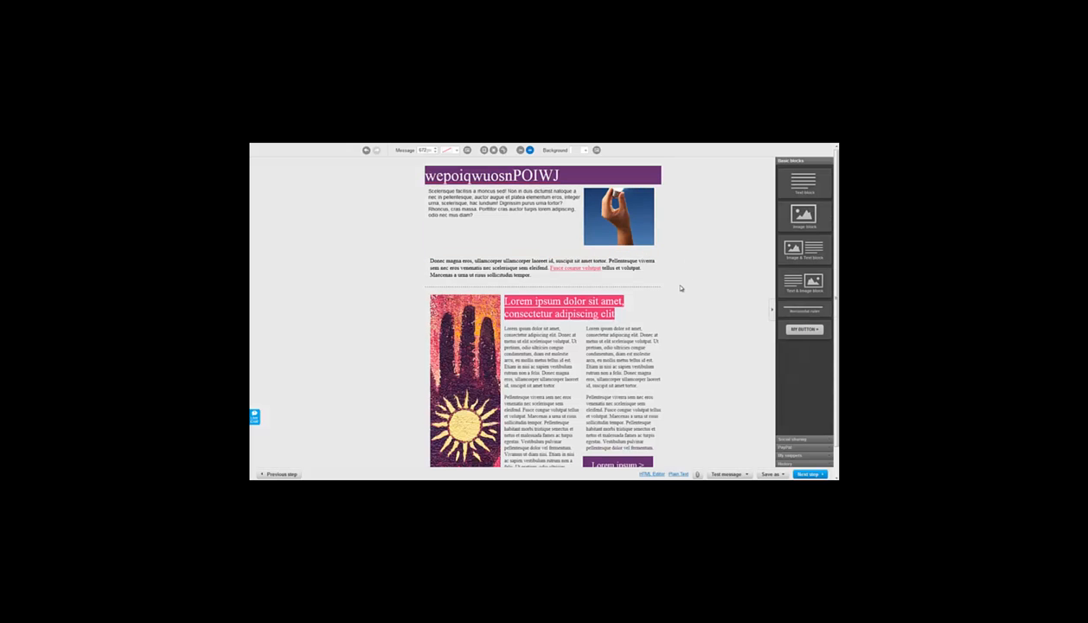
click(745, 474)
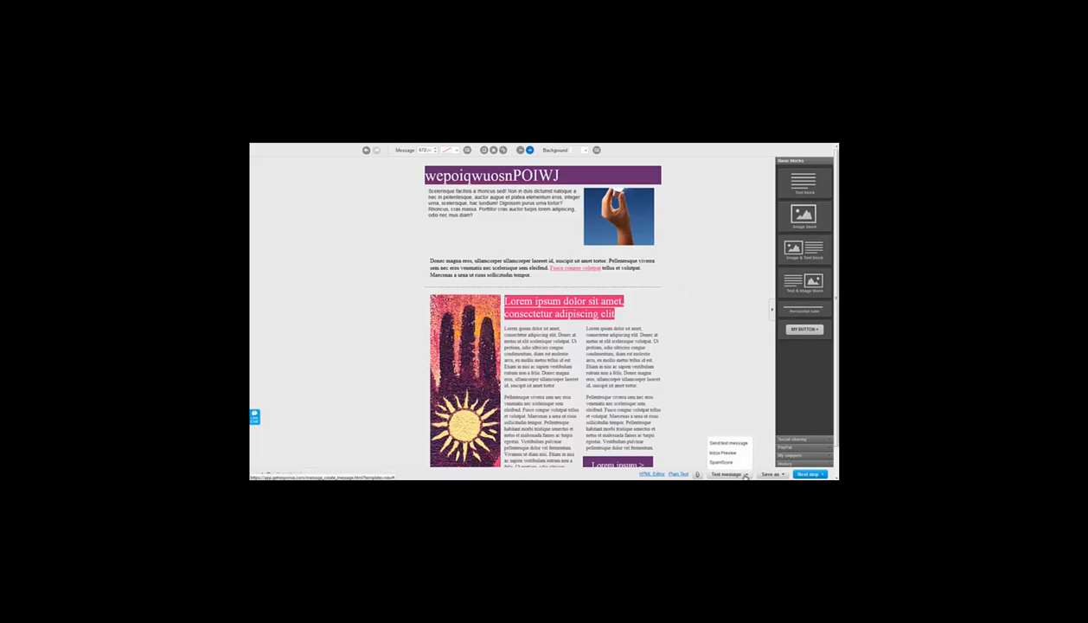
Proceed to the recipients, include the familyservice_2013_sup campaign, and expand the excluded campaigns, segments and suppressions.
click(811, 475)
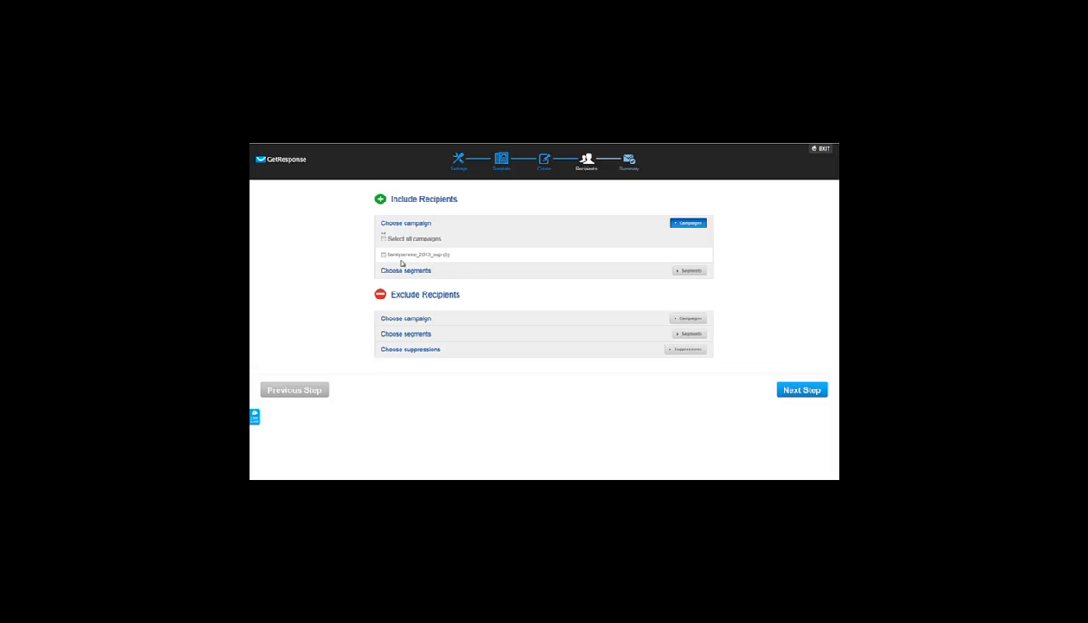
click(384, 254)
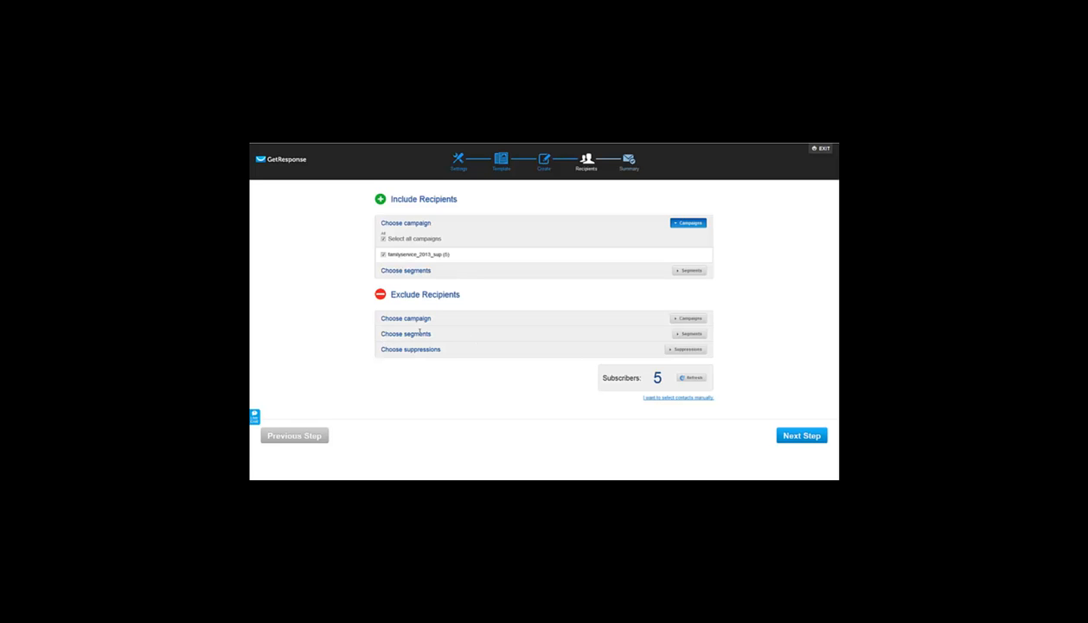
click(673, 333)
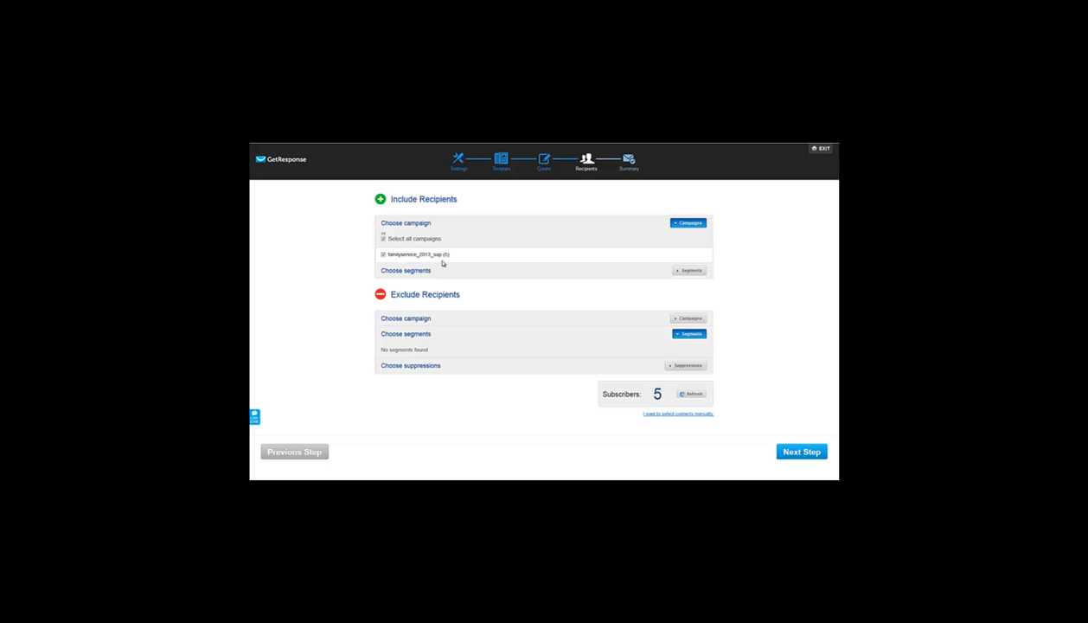
click(680, 318)
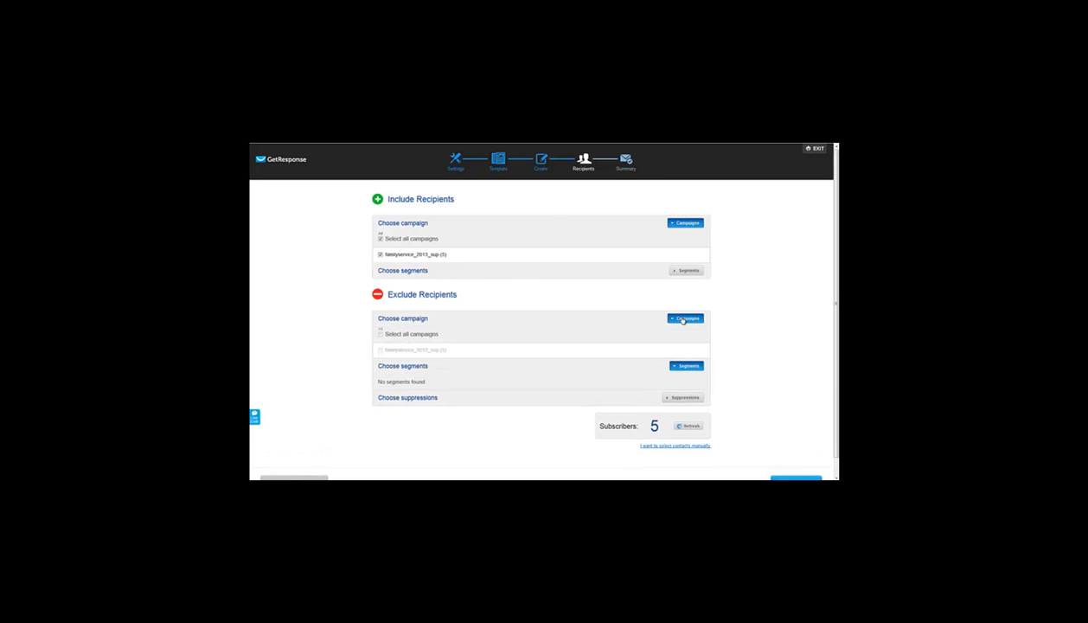
click(671, 395)
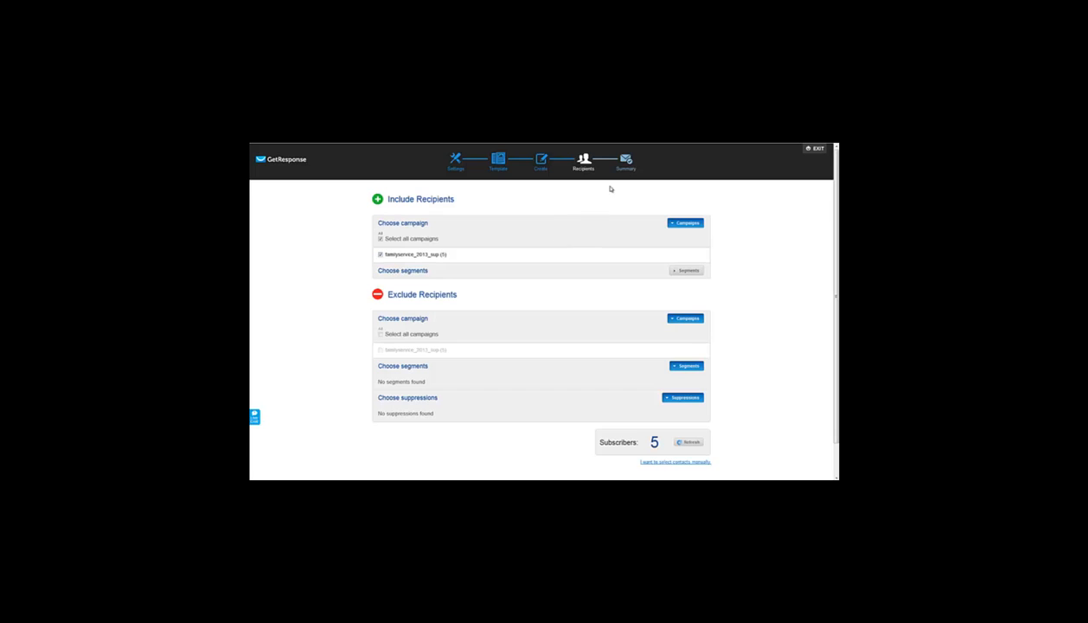
Review the message summary, then exit the newsletter creator and dismiss the promotional pop-up on the dashboard.
click(625, 161)
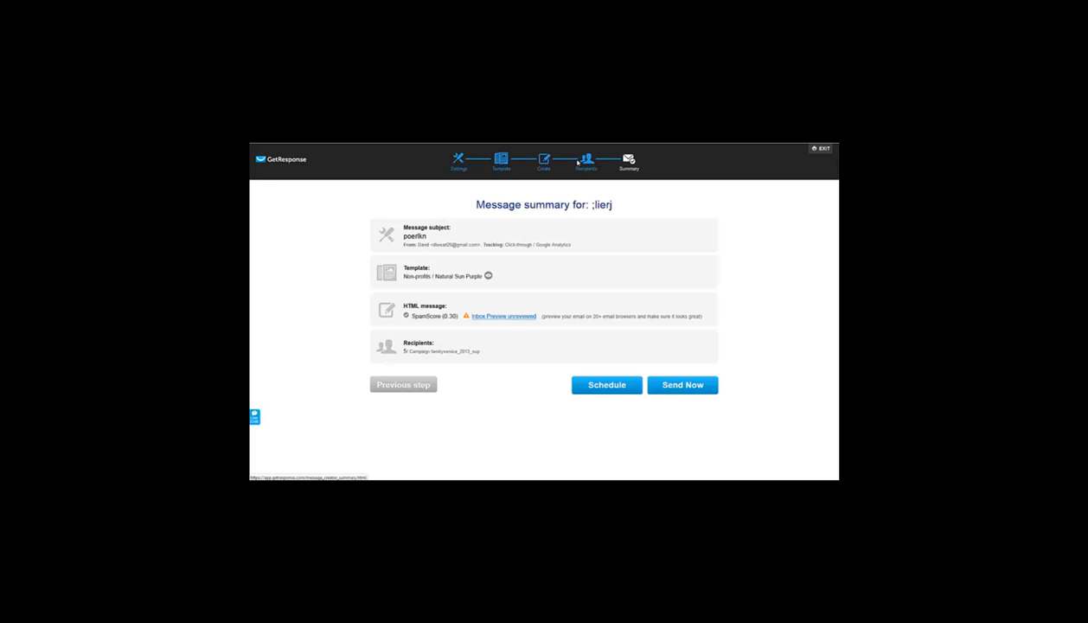
click(822, 150)
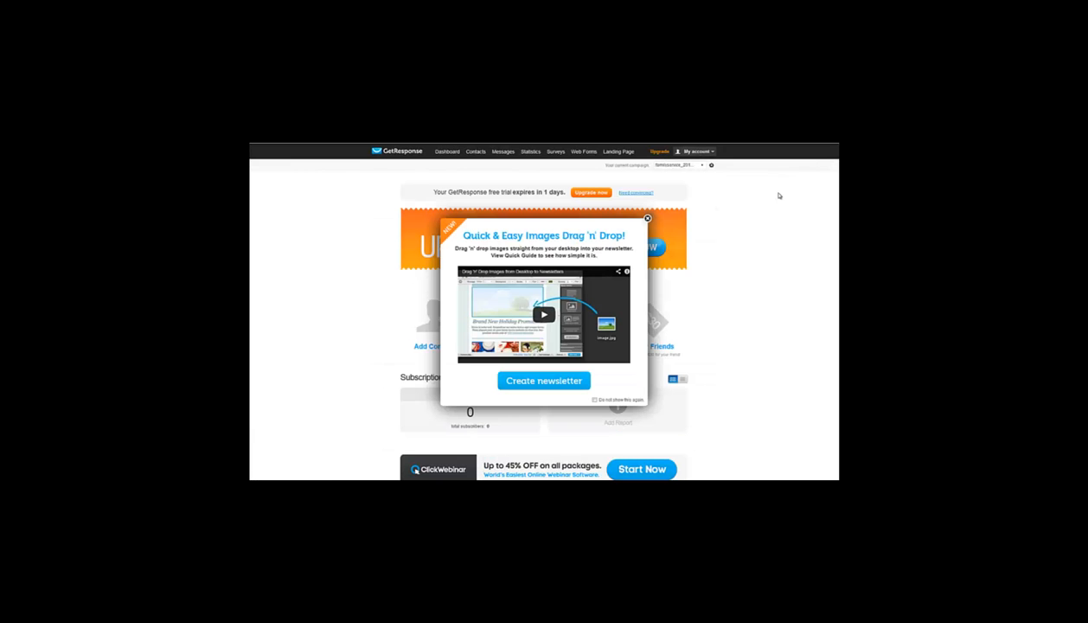
click(647, 219)
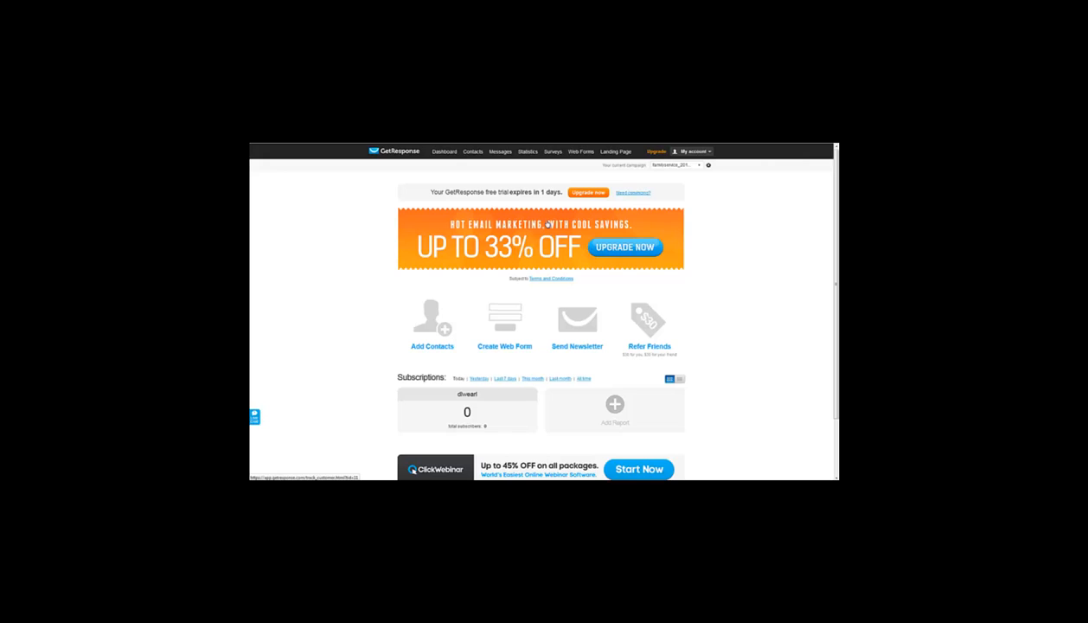
Reopen the draft from My Newsletters for editing and view its Create and Template stages.
mouse_move(500, 156)
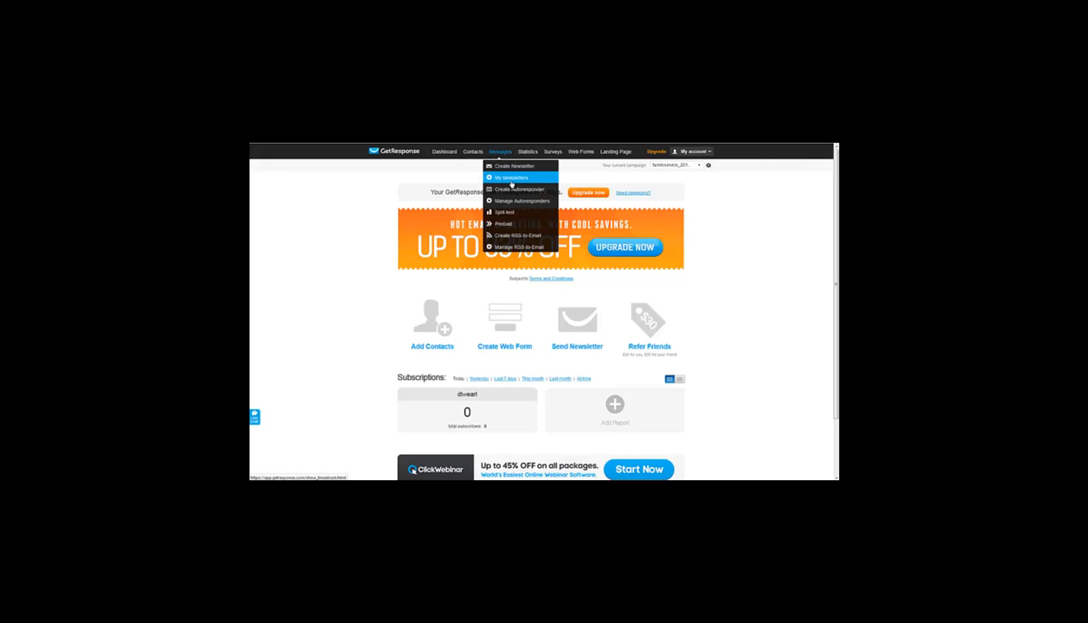
click(512, 178)
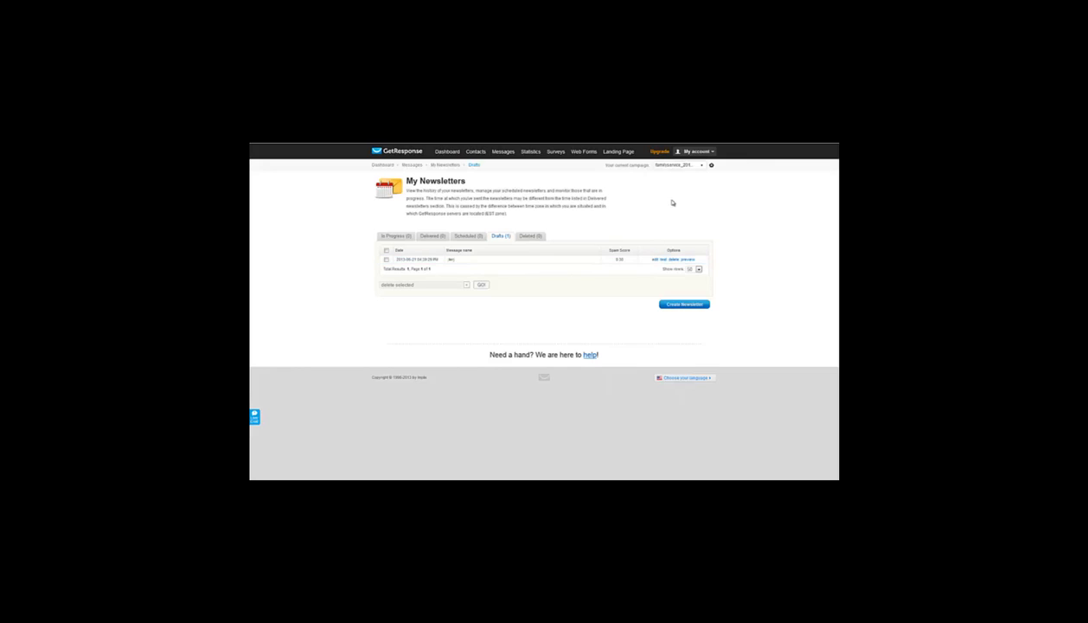
click(655, 260)
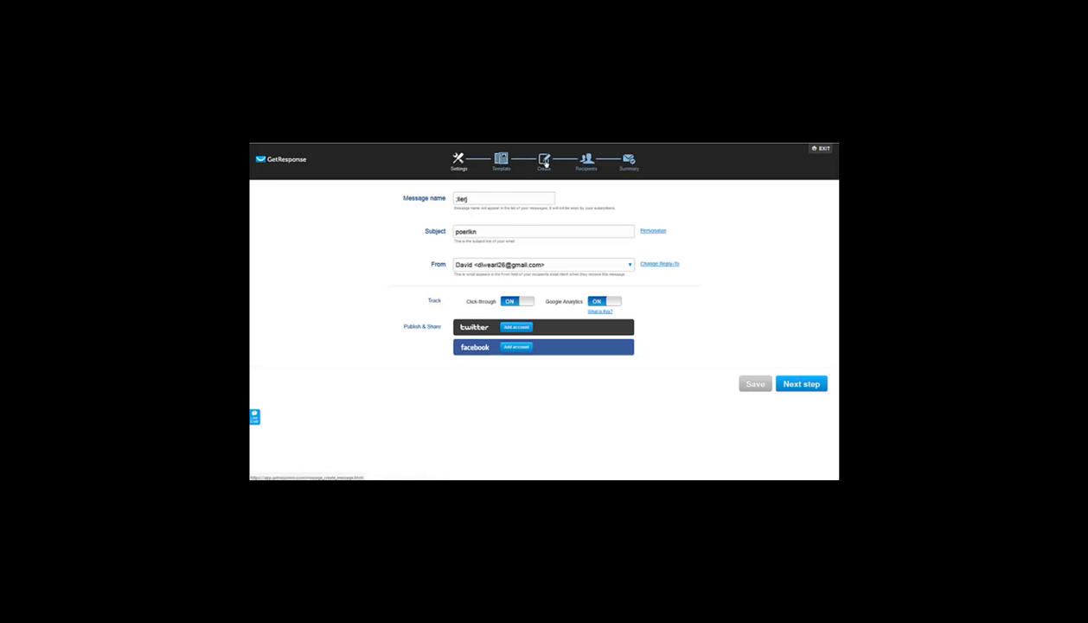
click(545, 161)
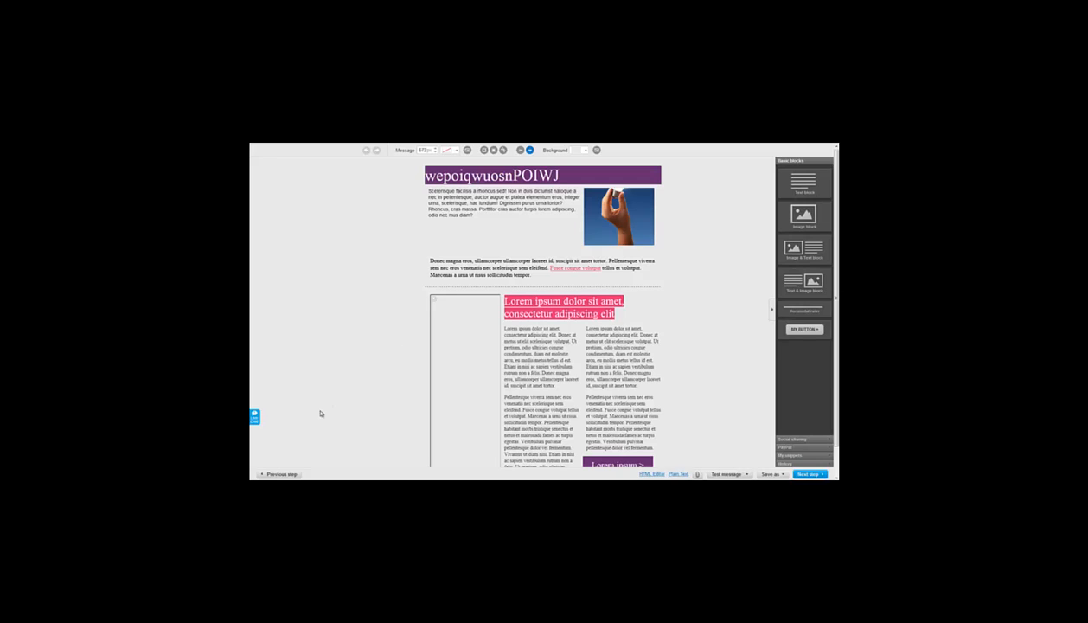
click(291, 475)
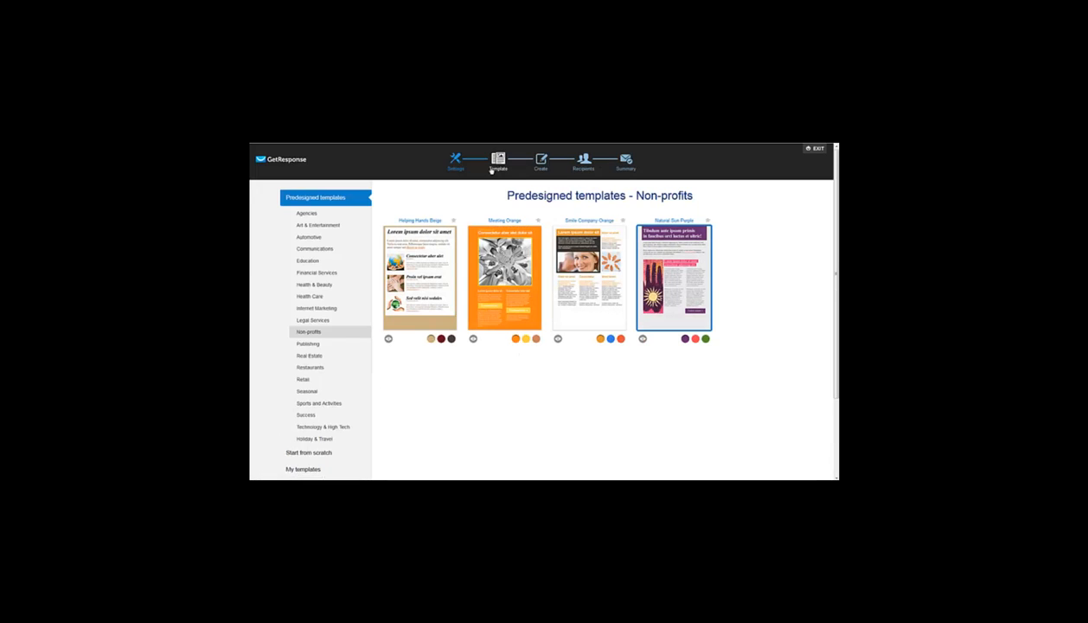
Exit the reopened draft to the dashboard and close the image drag-and-drop promotion.
click(817, 149)
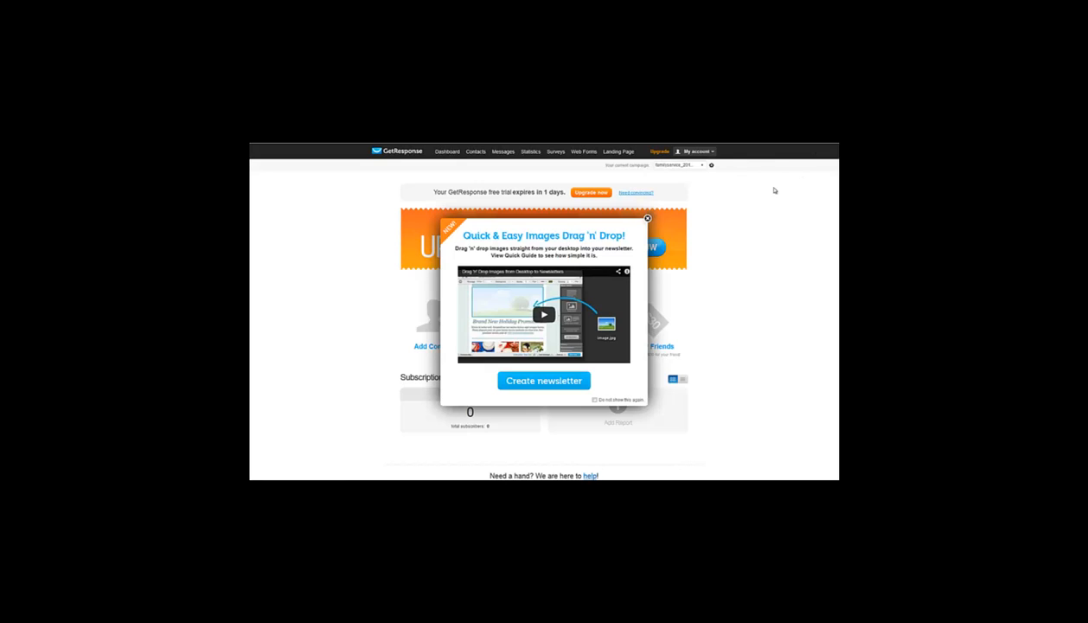
click(644, 219)
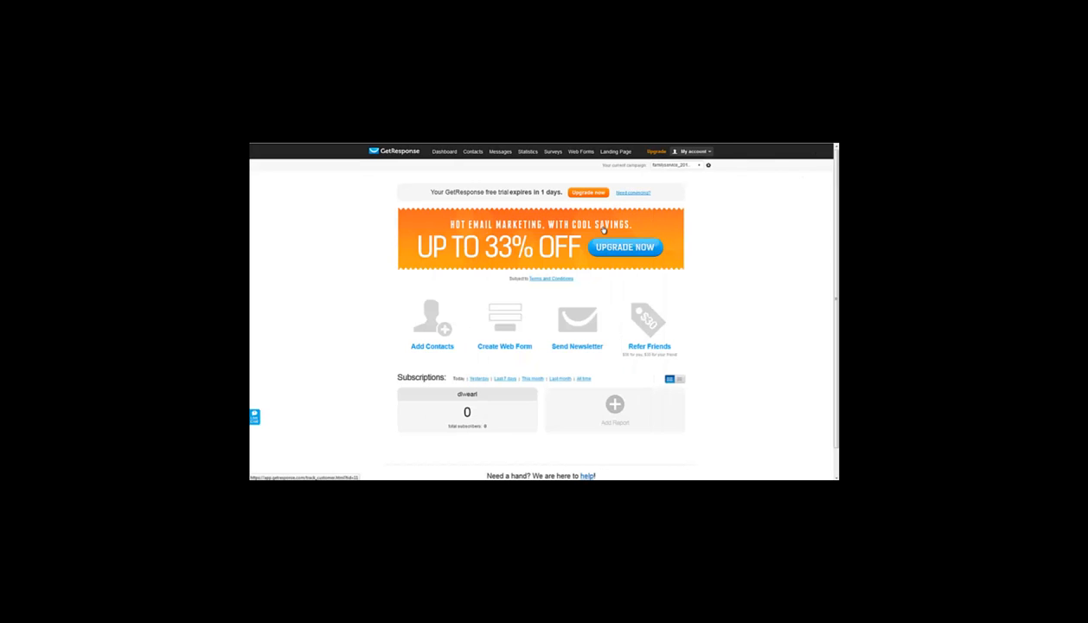